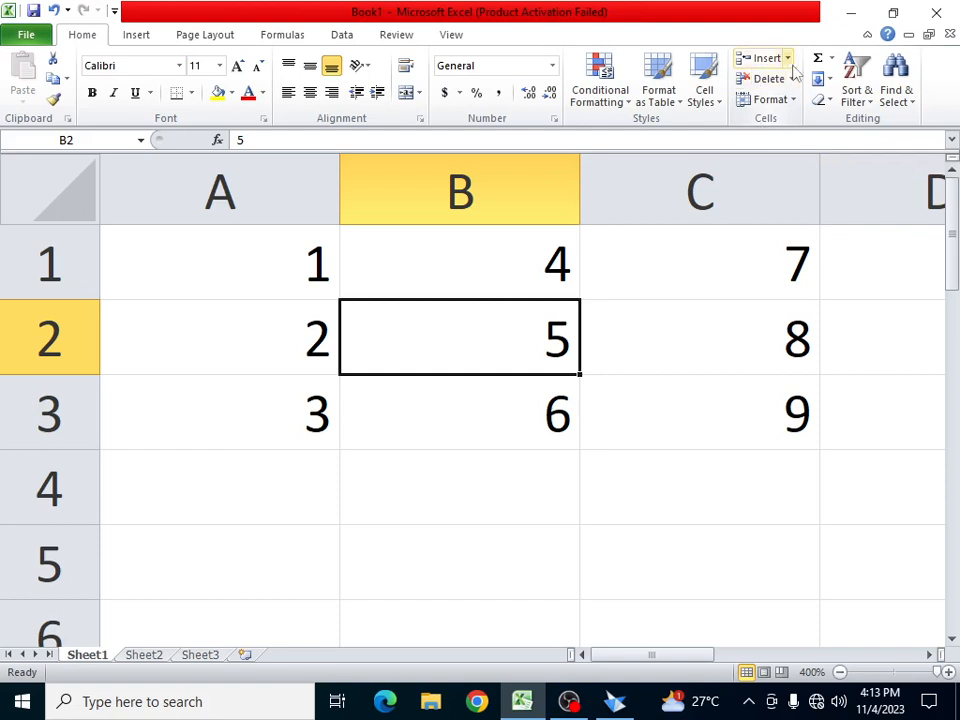
- Insert a blank cell at B2 with Shift cells right, moving 5 and 8 rightward
click(790, 60)
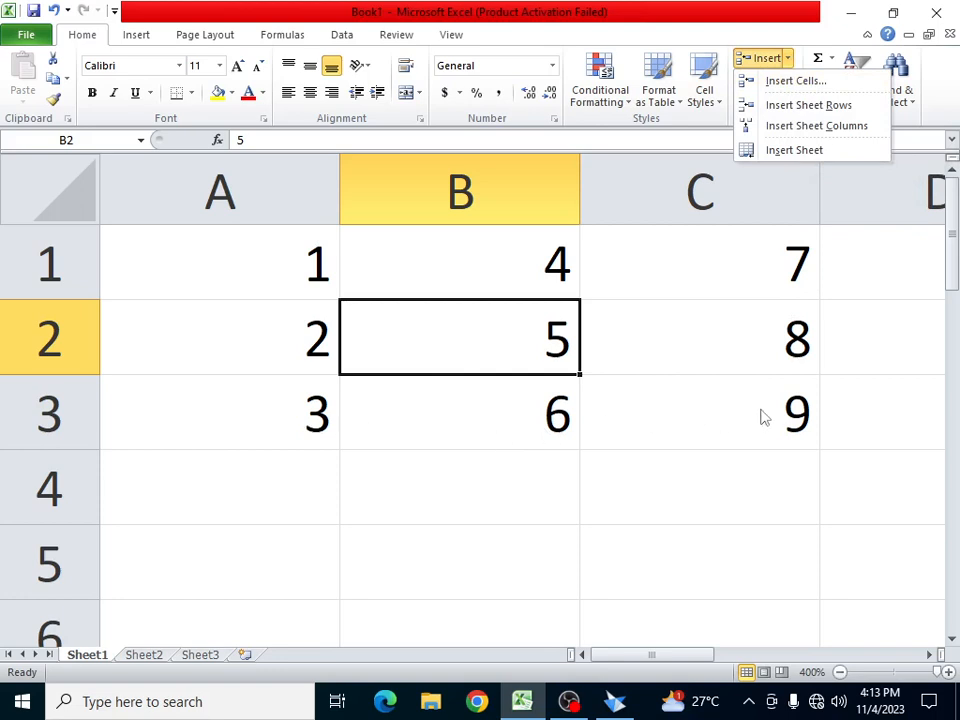
click(415, 328)
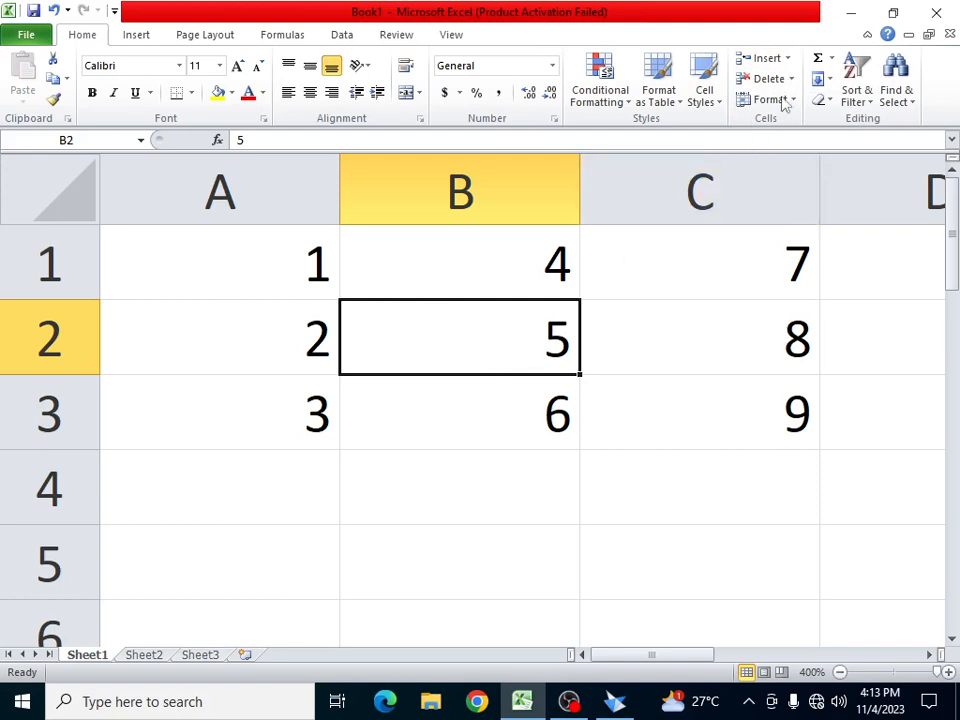
click(789, 60)
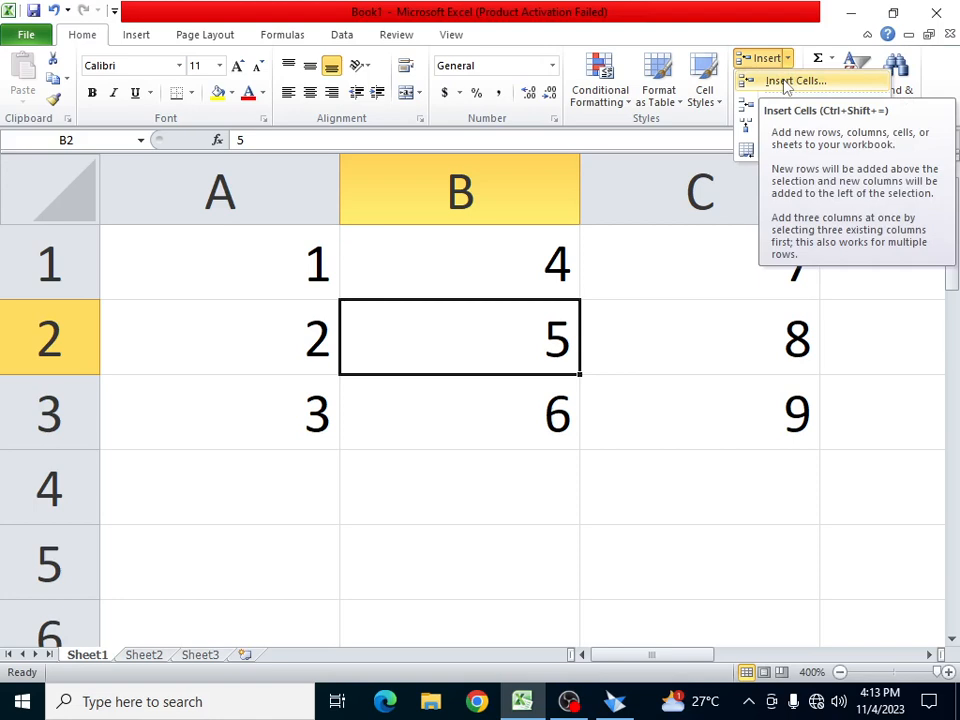
click(790, 81)
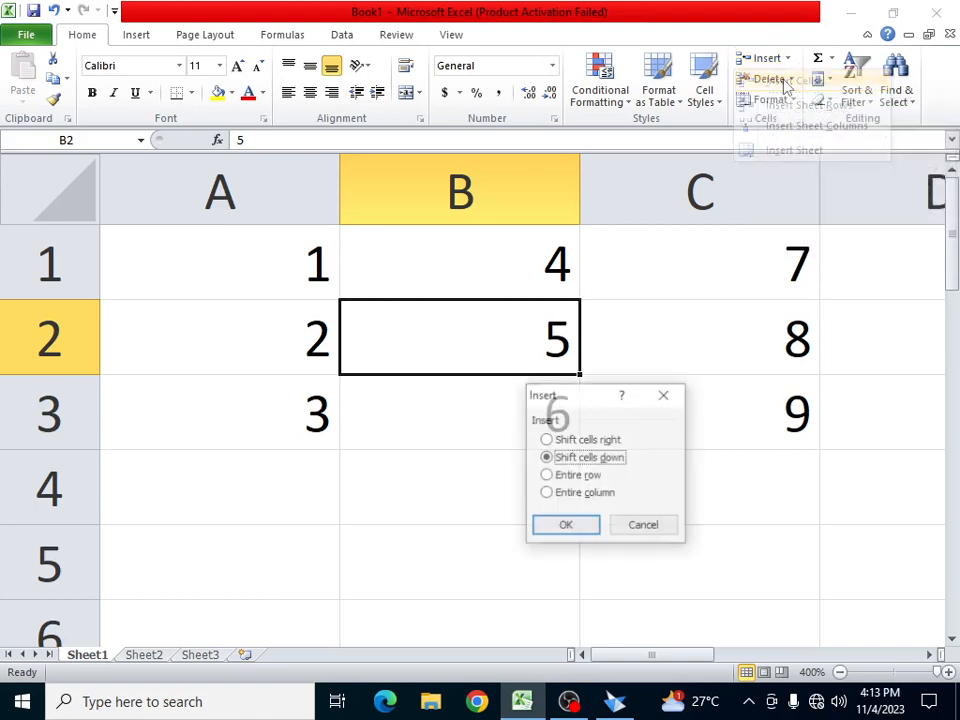
click(579, 444)
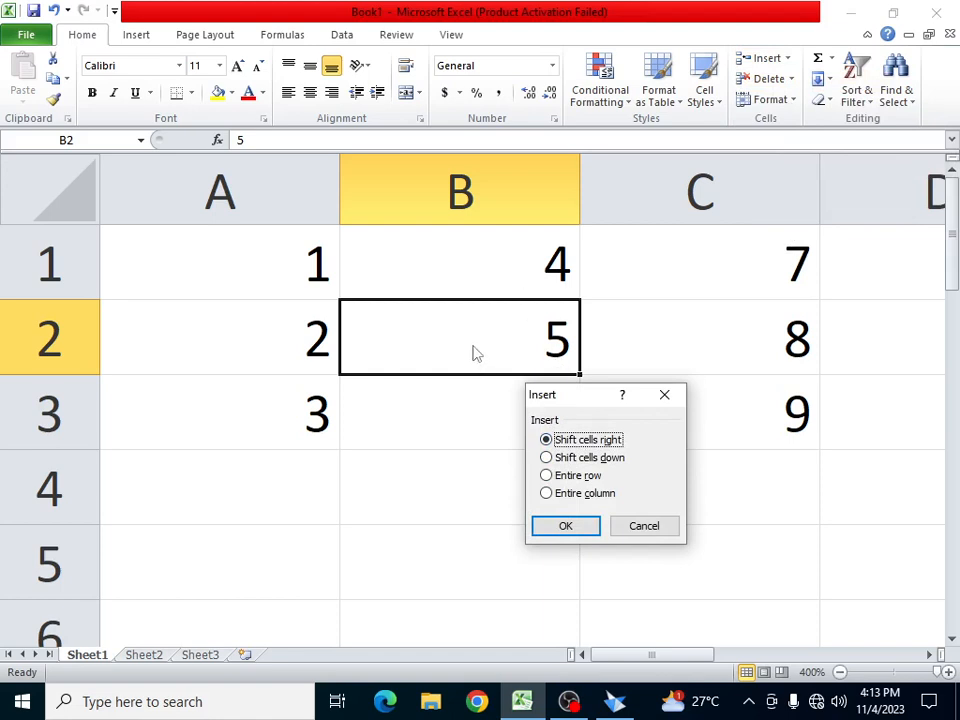
click(562, 526)
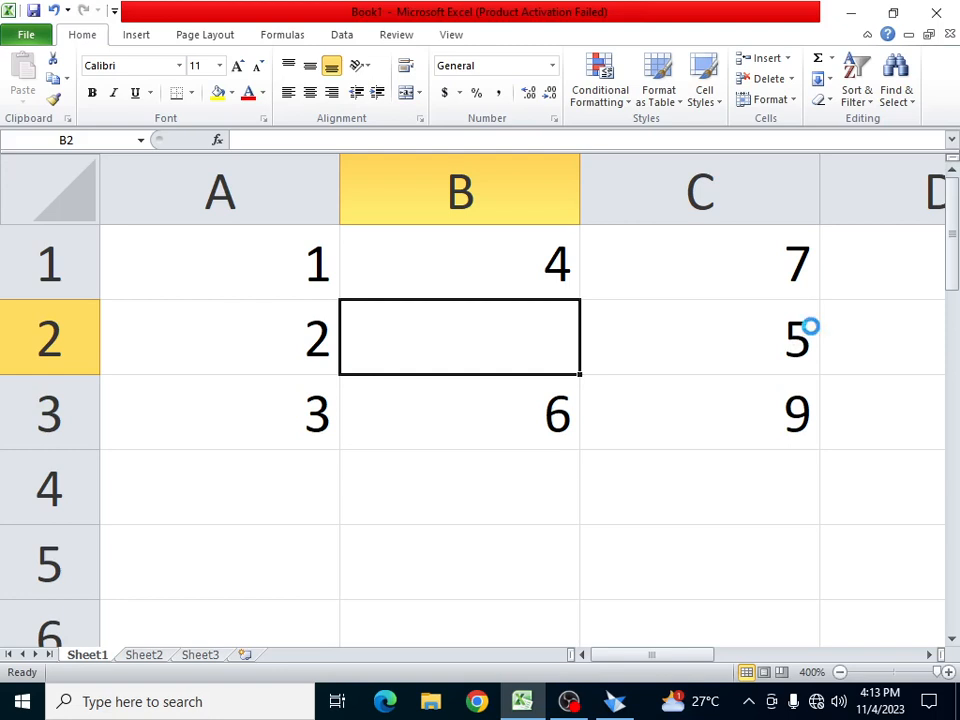
- Undo the previous insertion, then insert a cell at B2 with Shift cells down
key(ctrl+z)
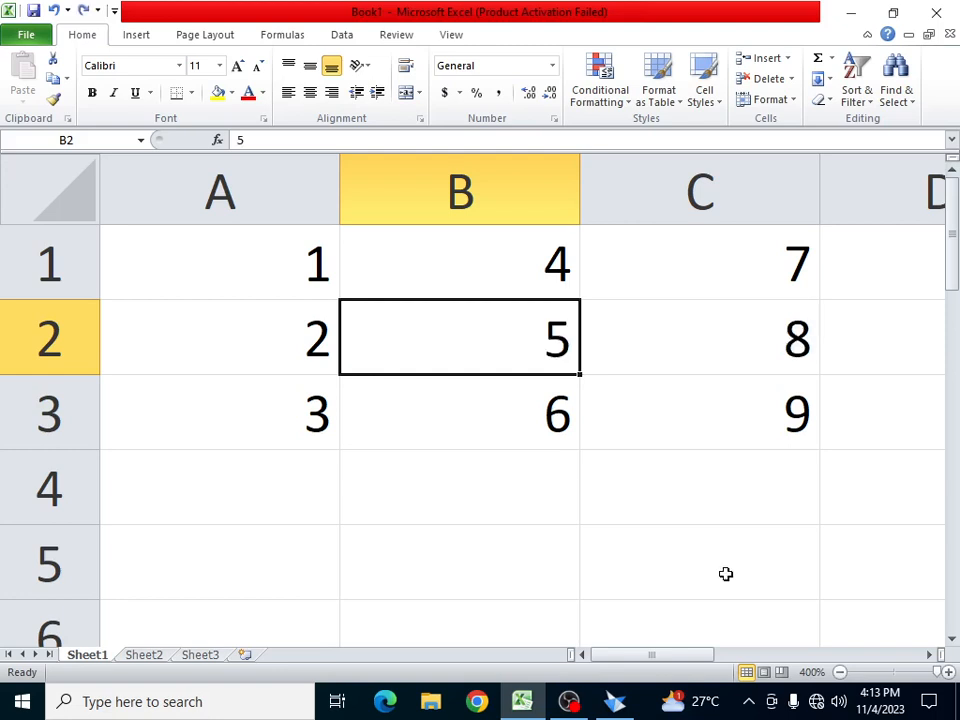
click(788, 62)
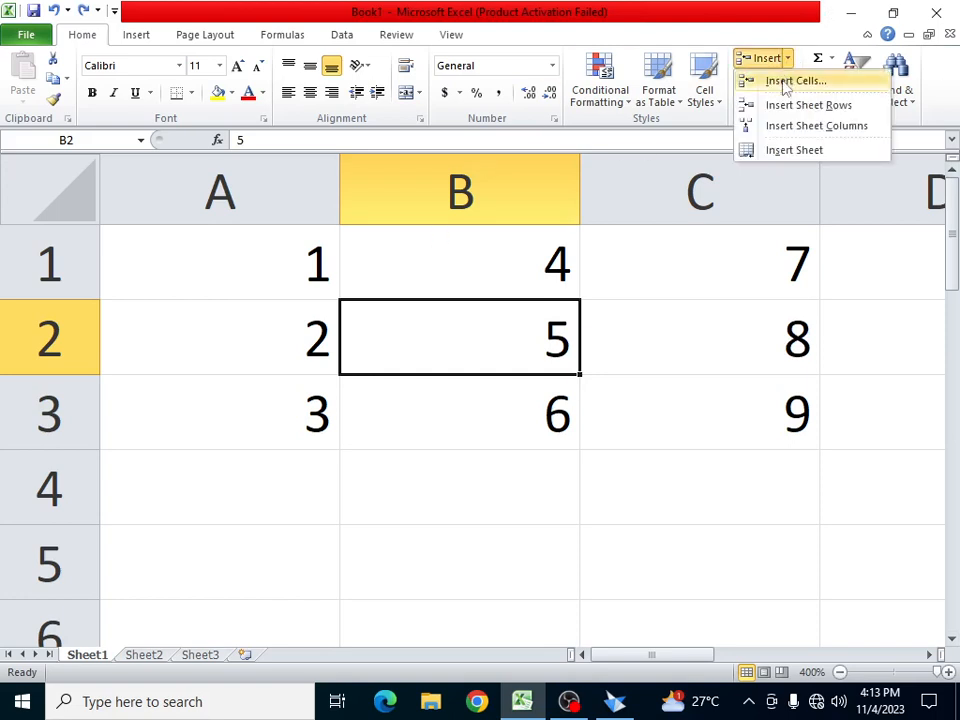
click(790, 81)
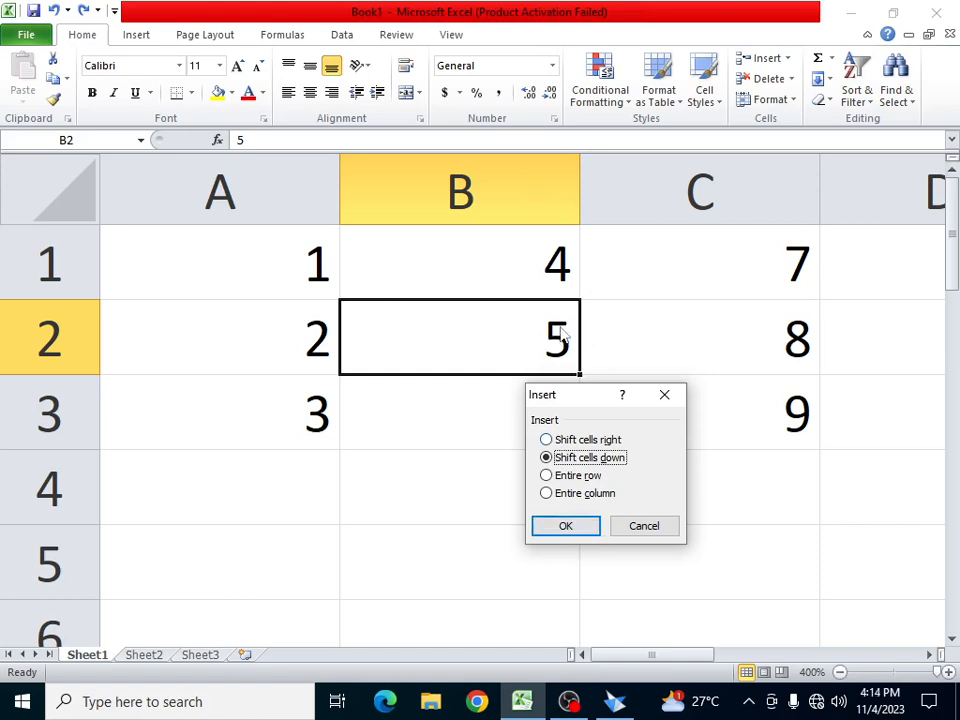
click(565, 527)
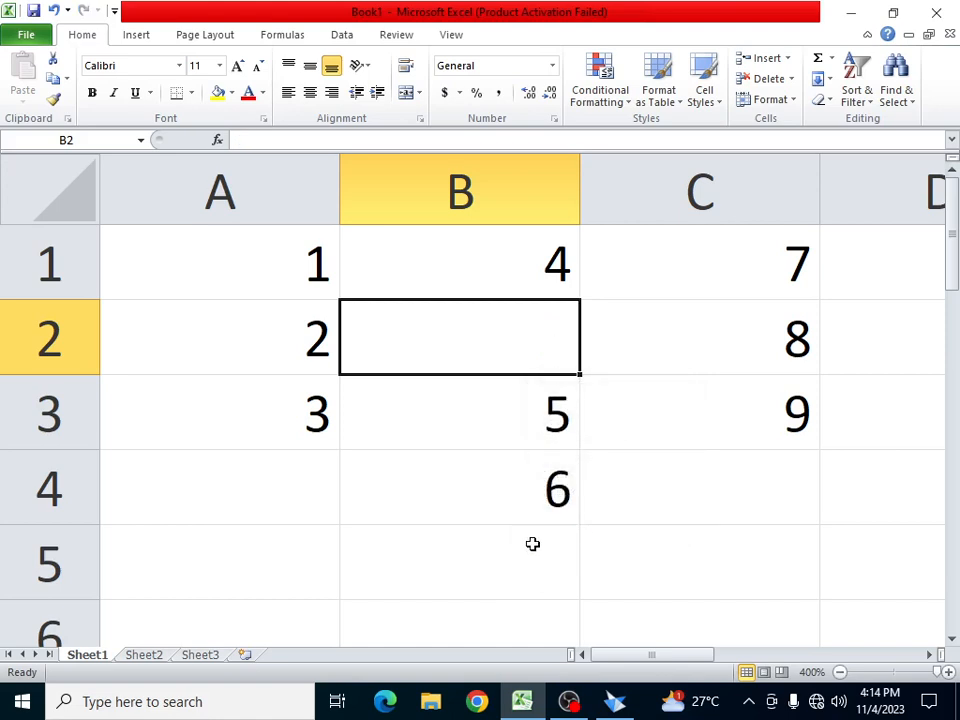
- Undo the shift-down insertion and insert an entire empty row at row 2
key(ctrl+z)
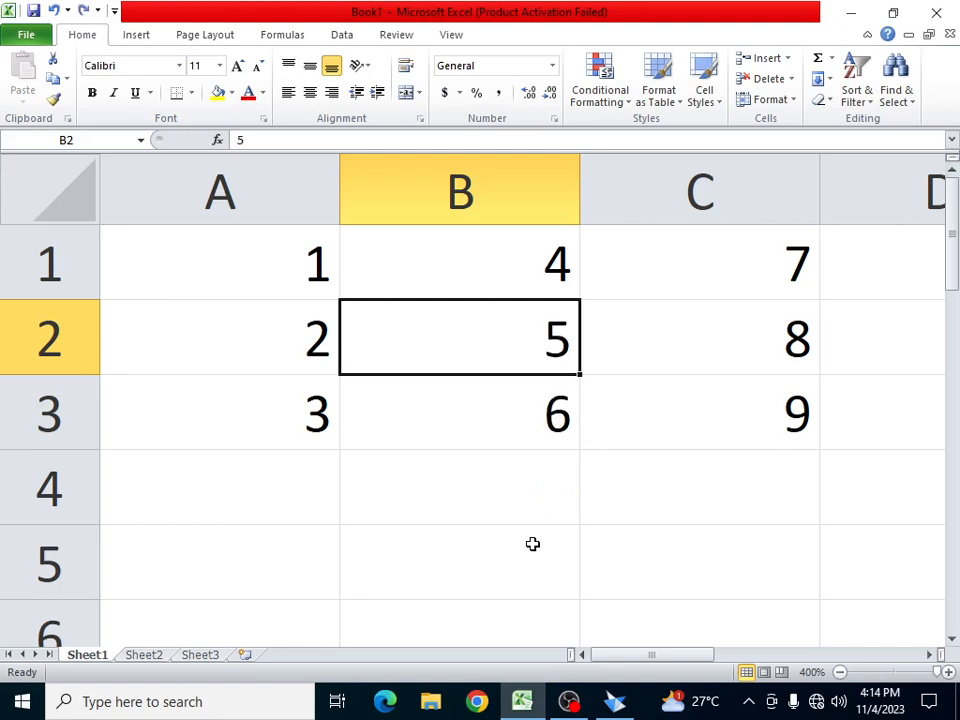
click(789, 58)
click(790, 81)
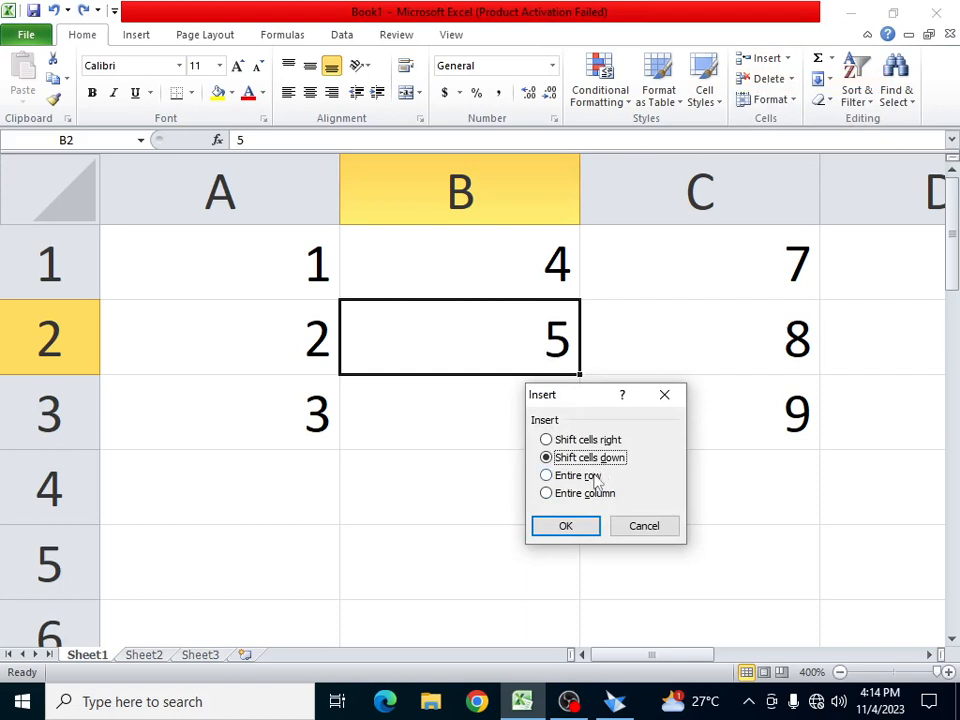
click(578, 475)
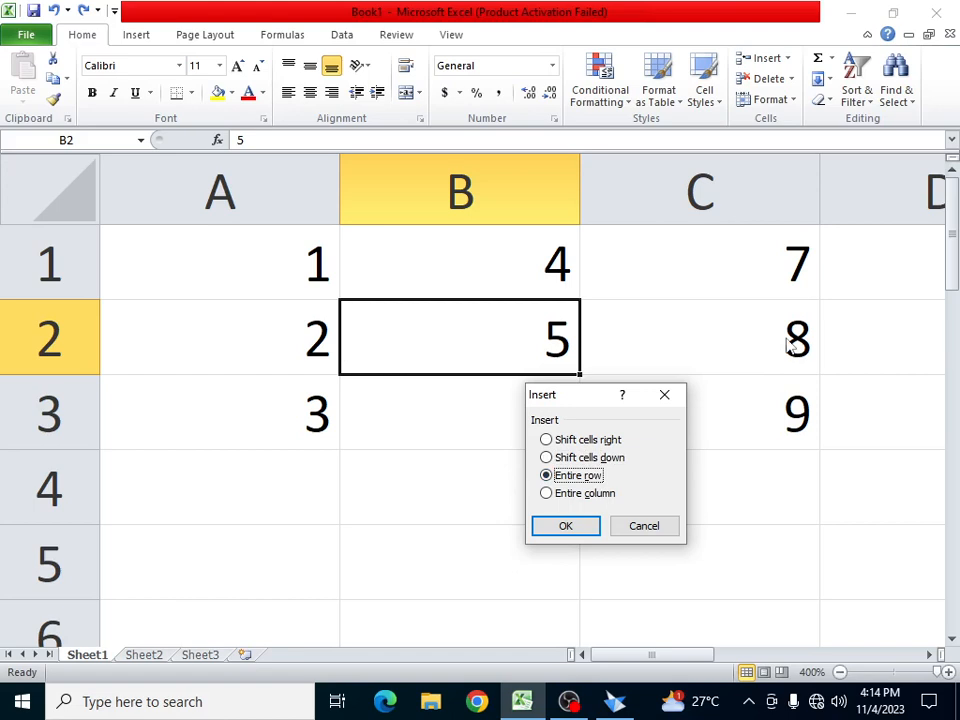
click(566, 526)
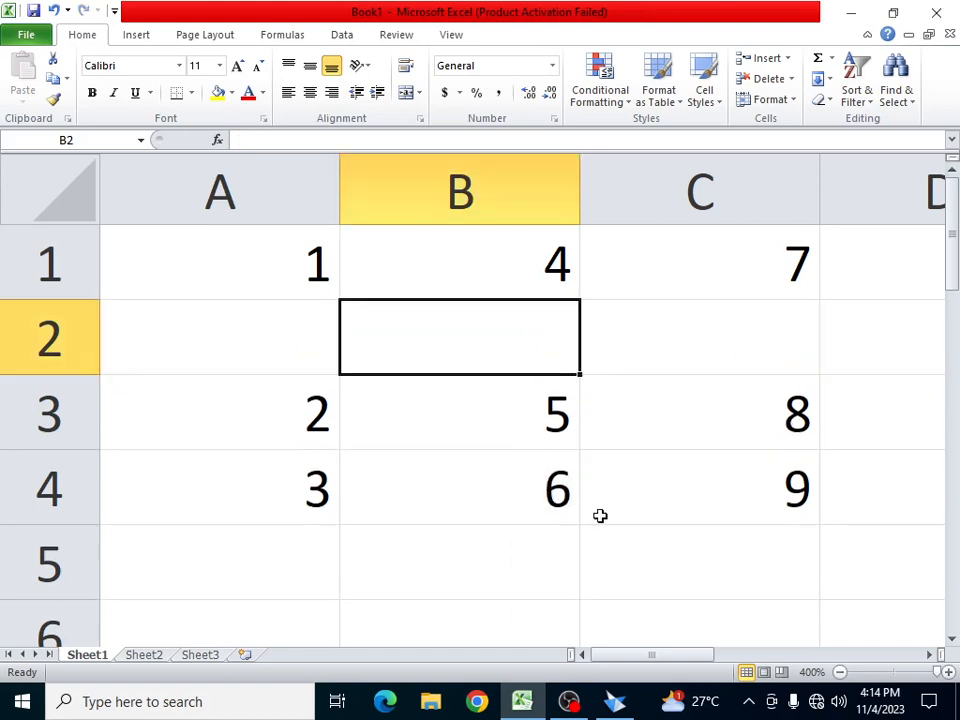
- Undo the row insertion and insert an entire empty column B
key(ctrl+z)
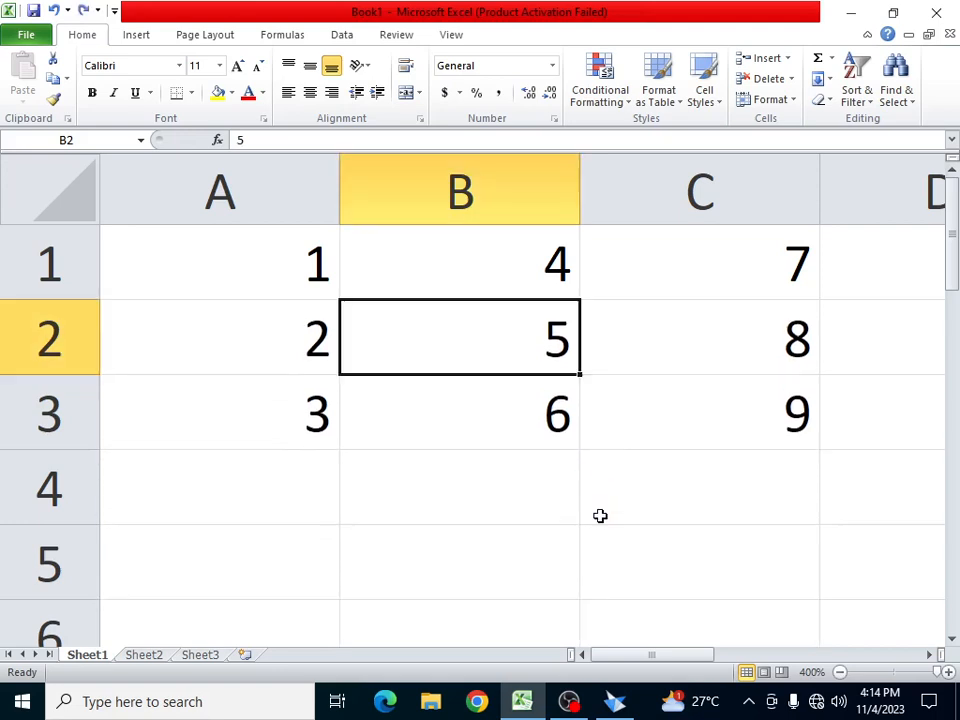
click(789, 59)
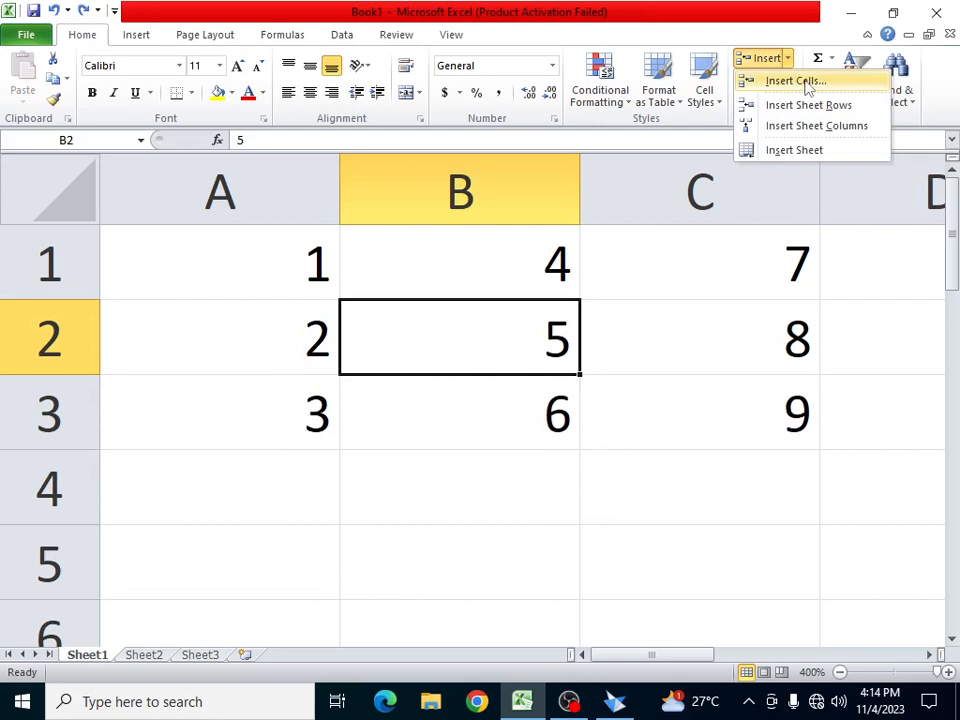
click(806, 83)
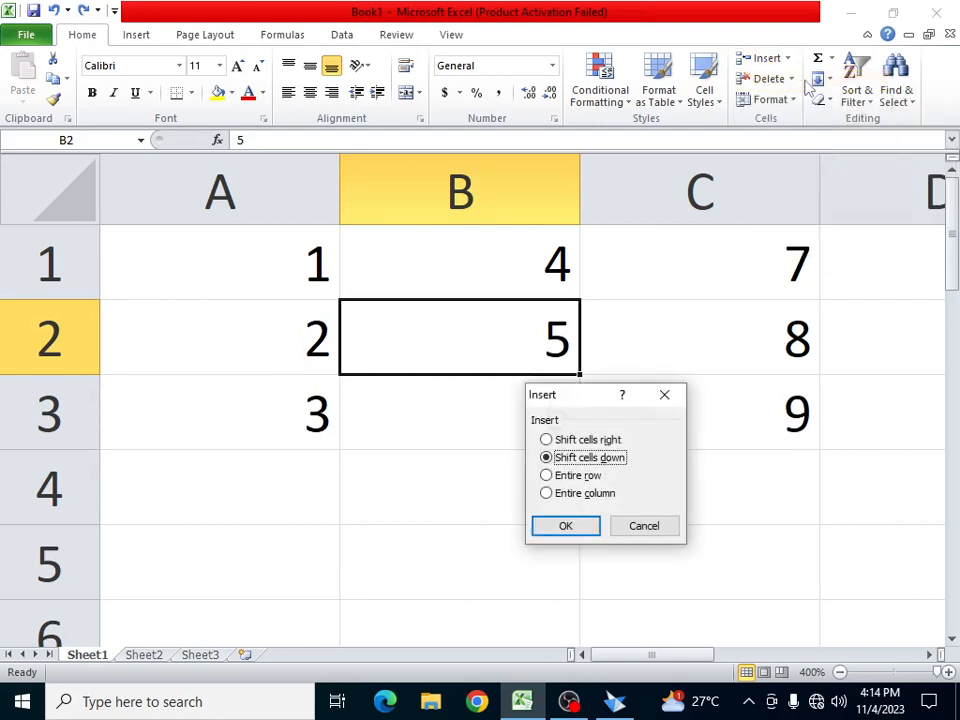
click(590, 494)
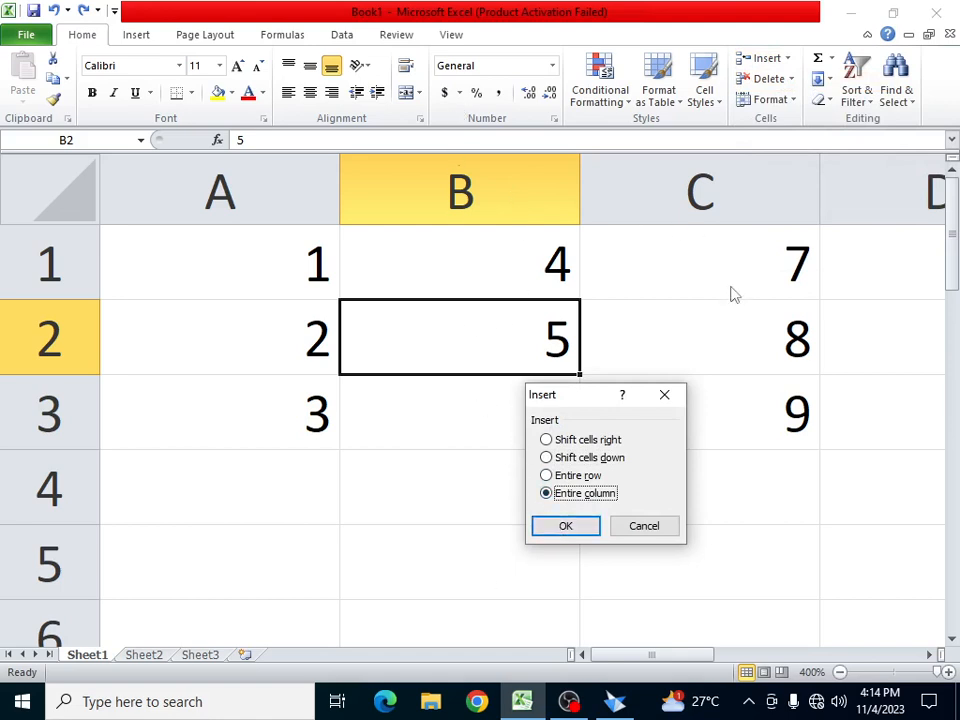
click(568, 530)
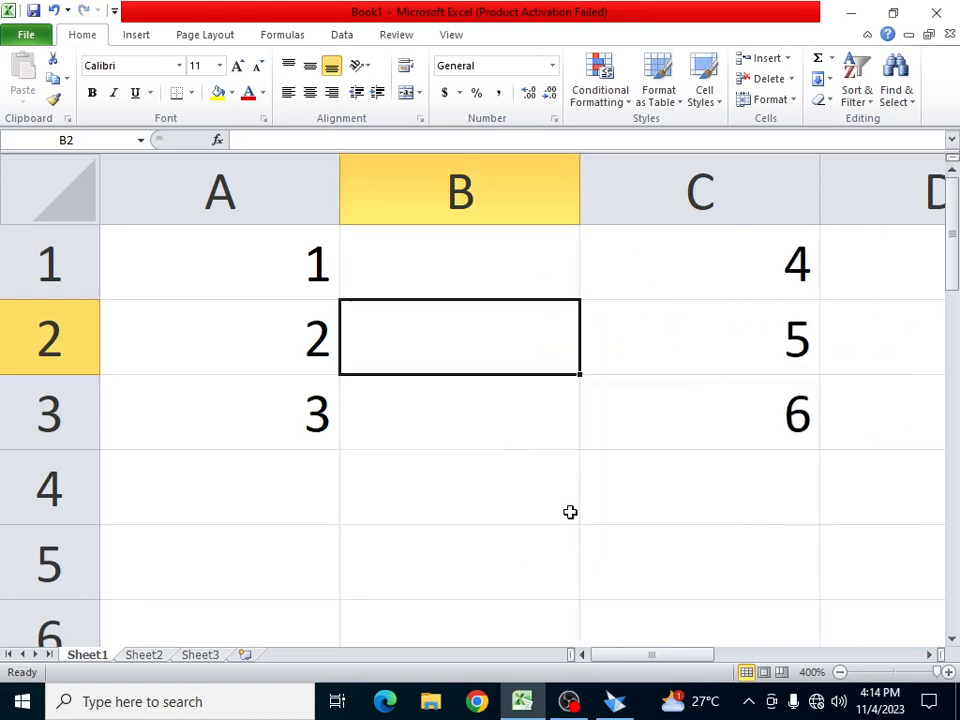
- Reselect B2 and undo the column insertion, restoring the original 1–9 grid
key(alt+p)
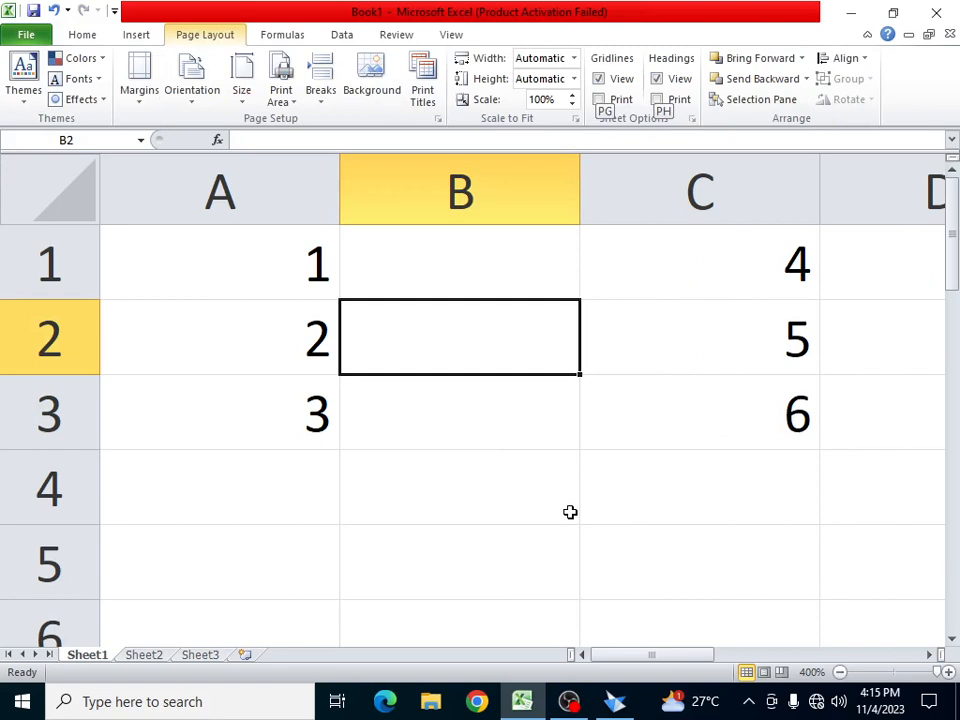
key(Escape)
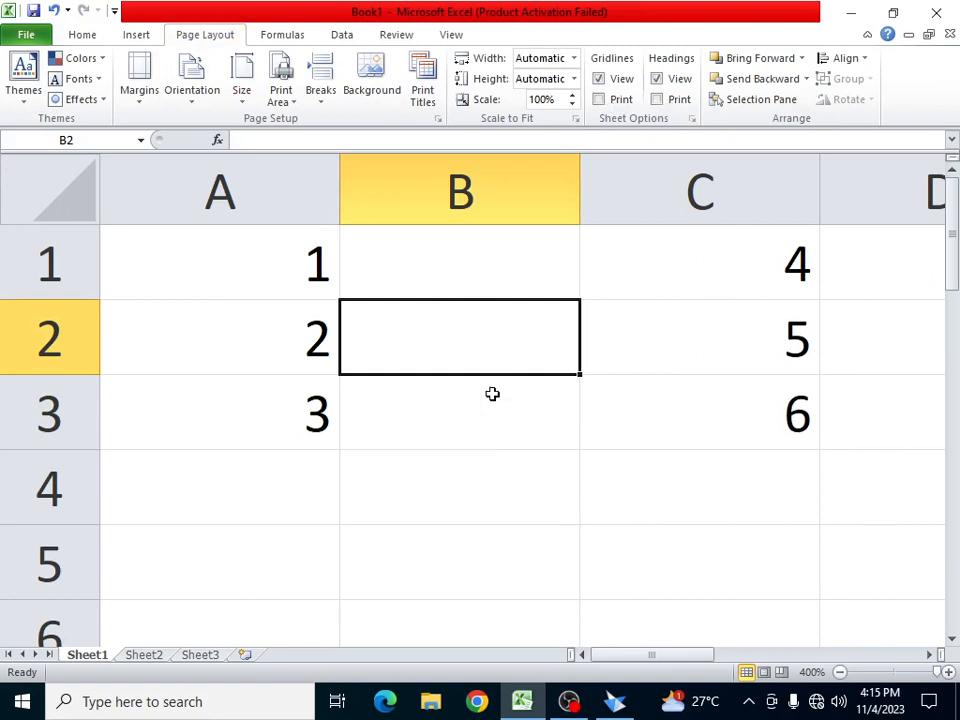
key(Down)
key(Down)
click(475, 308)
key(ctrl+z)
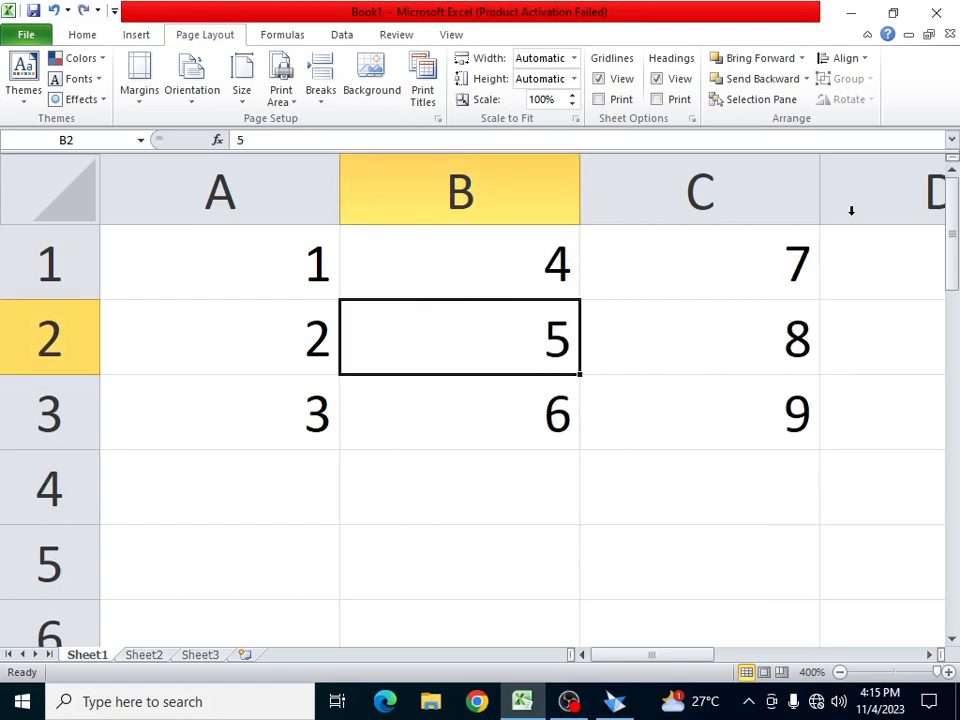
- Delete cell B2 with Shift cells left, so 8 moves into B2 and C2 empties
click(88, 34)
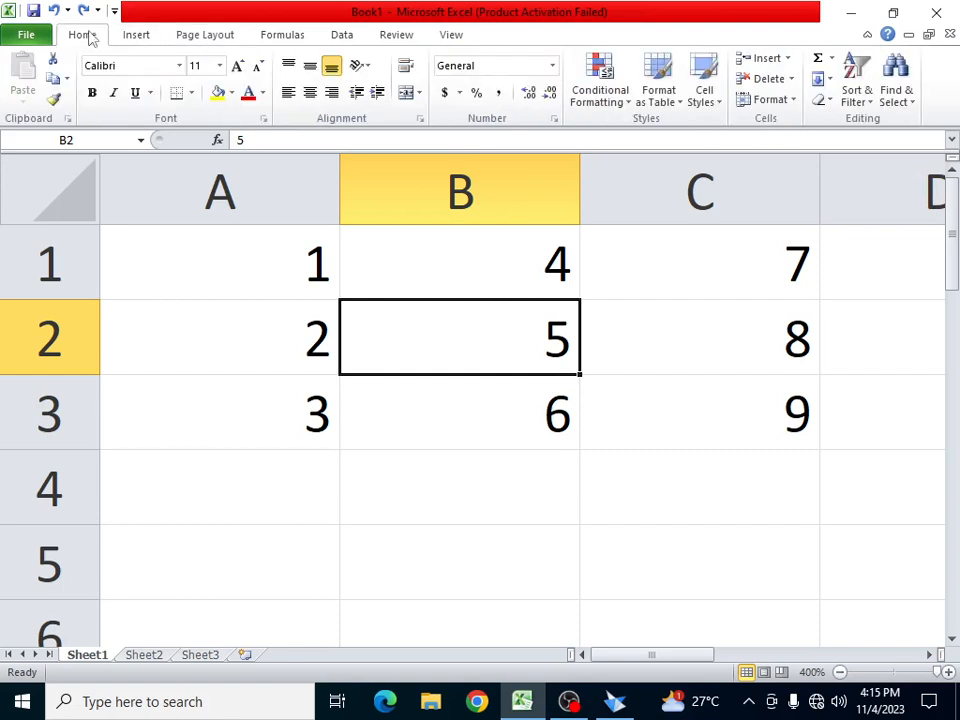
click(787, 58)
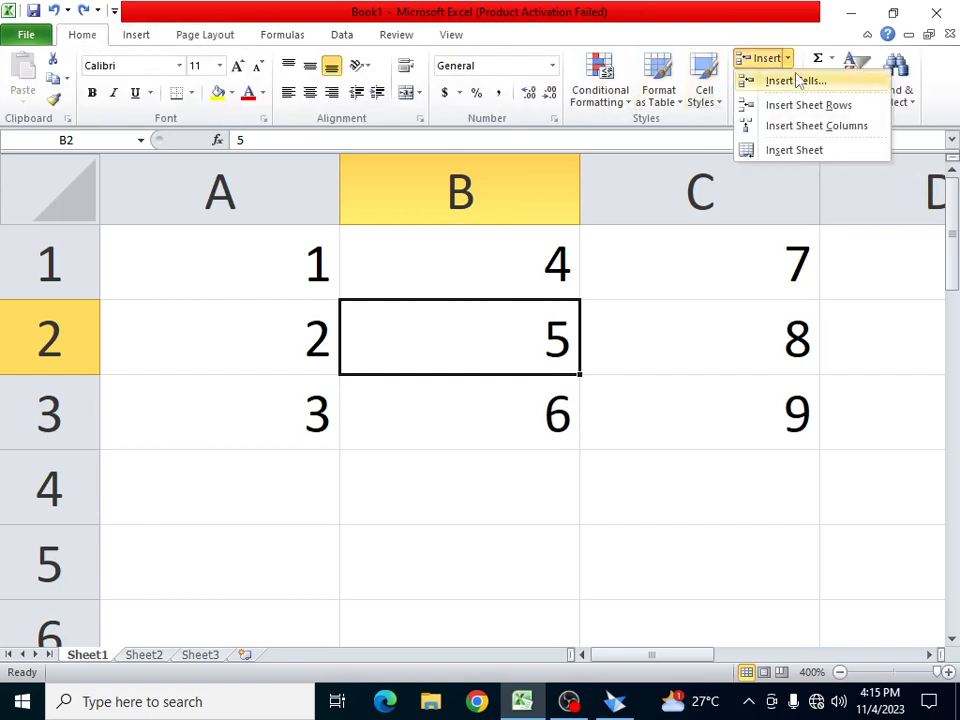
click(797, 82)
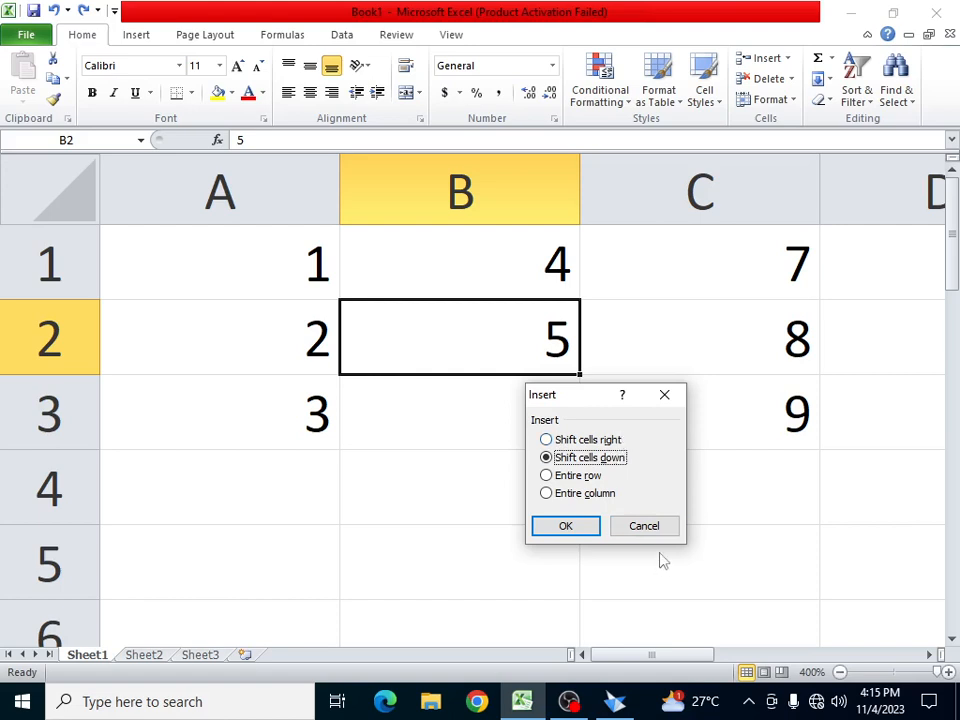
click(648, 524)
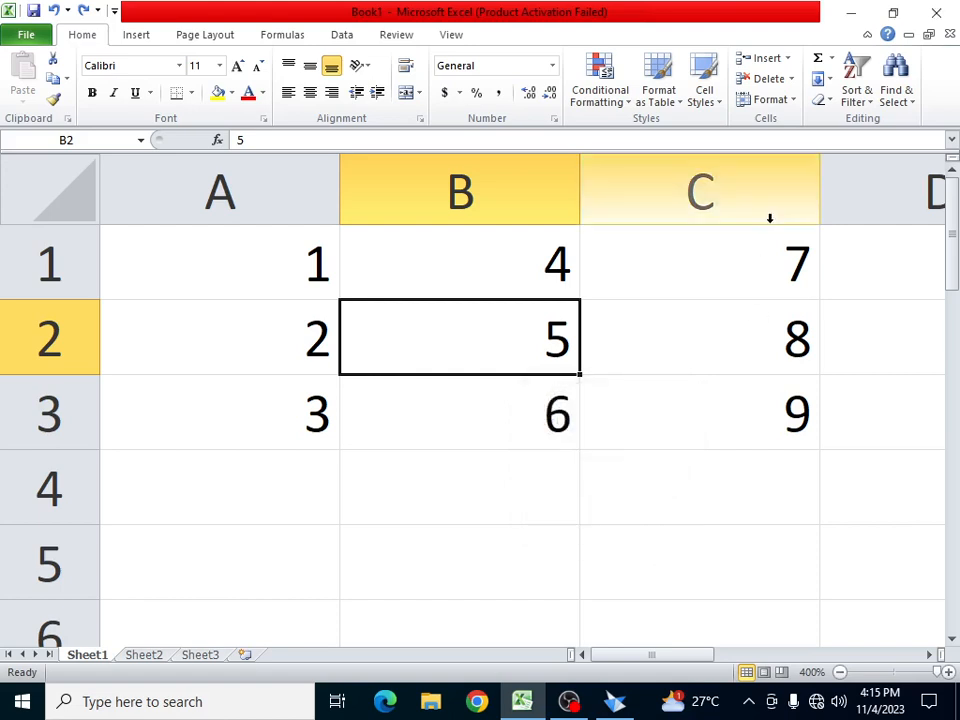
click(792, 79)
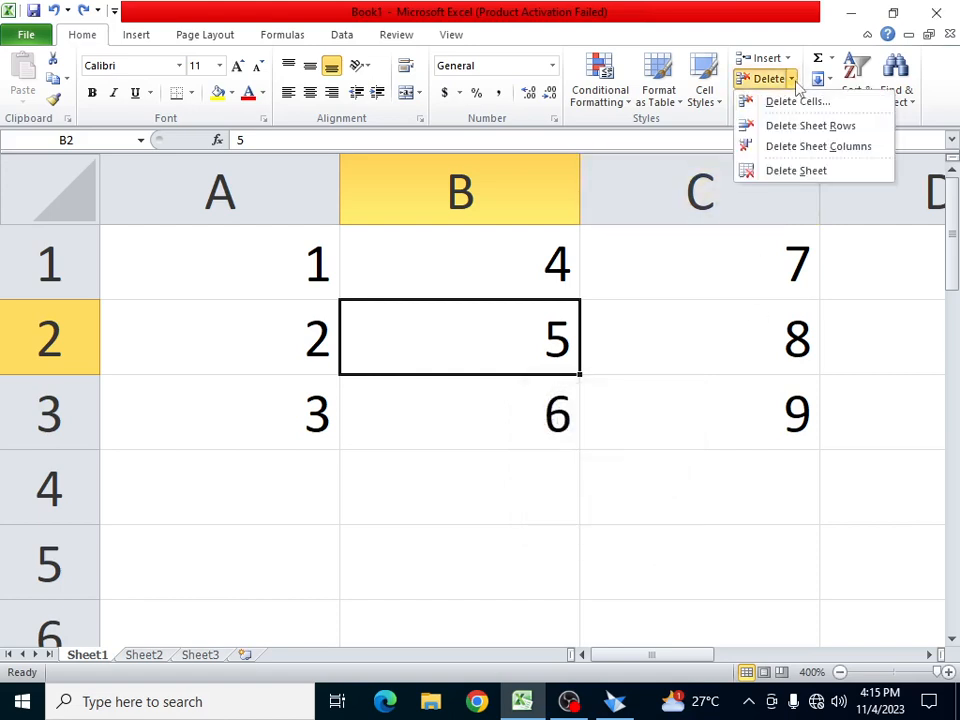
click(797, 102)
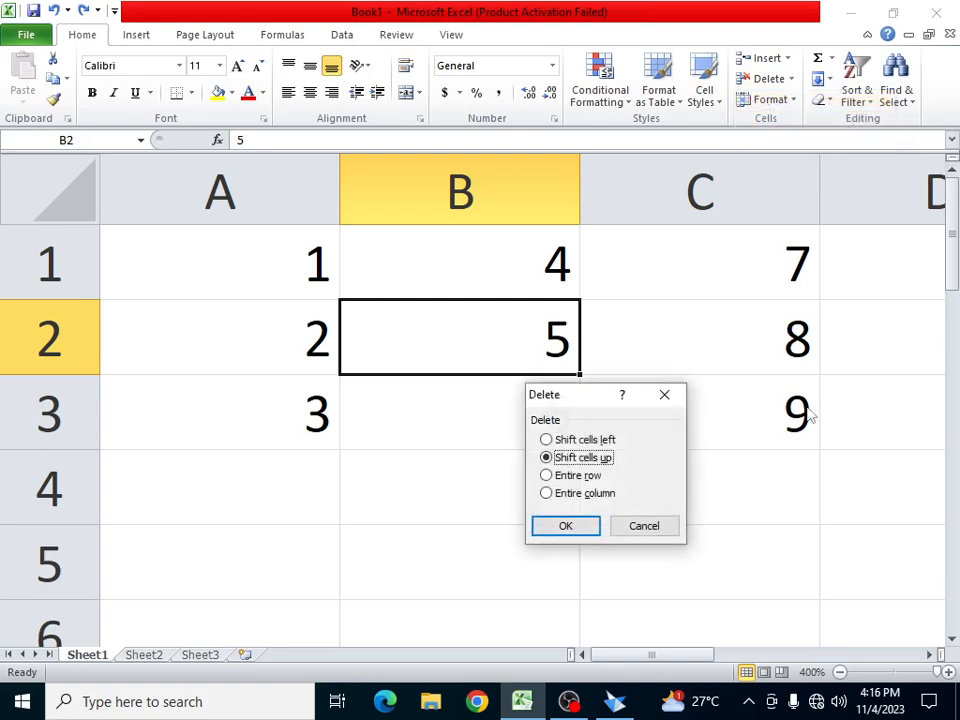
click(560, 440)
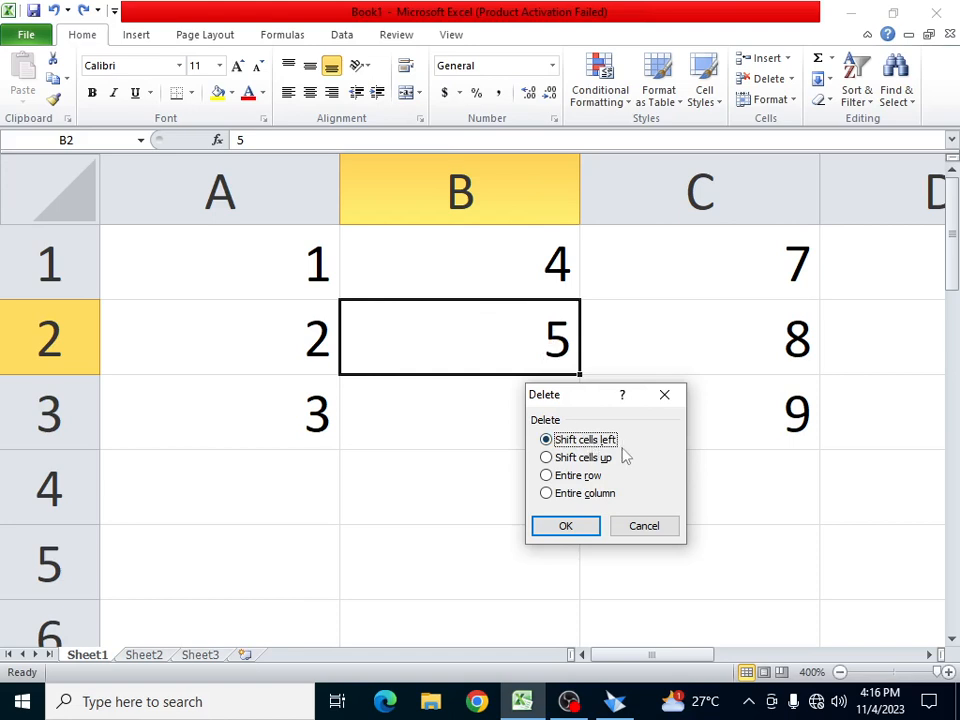
click(566, 527)
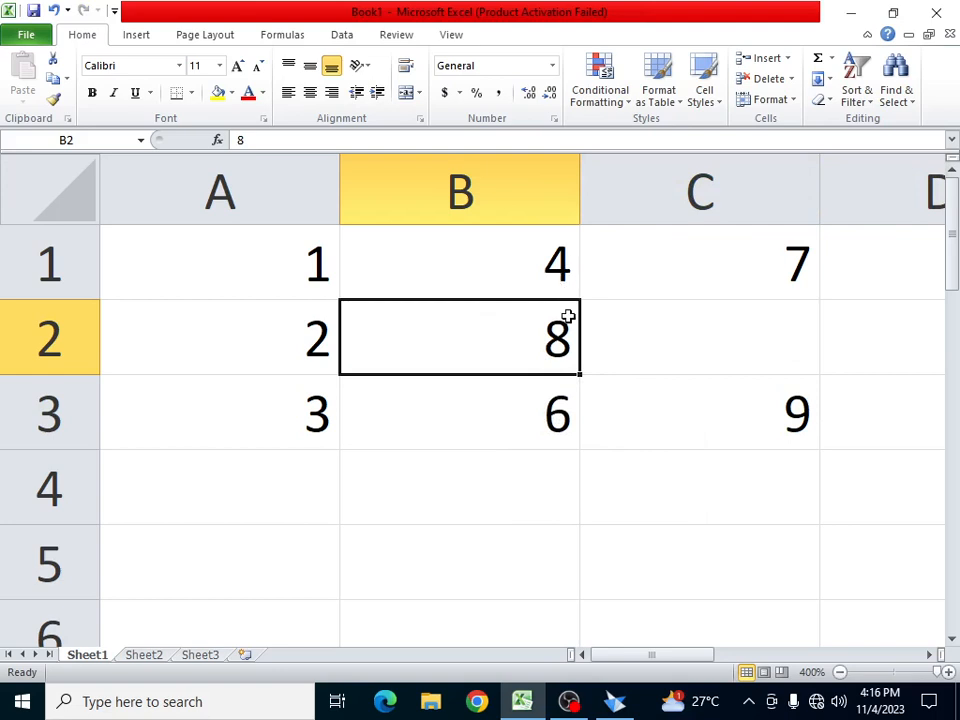
- Undo the deletion, then delete B2 with Shift cells up, leaving 6 in B2
key(ctrl+z)
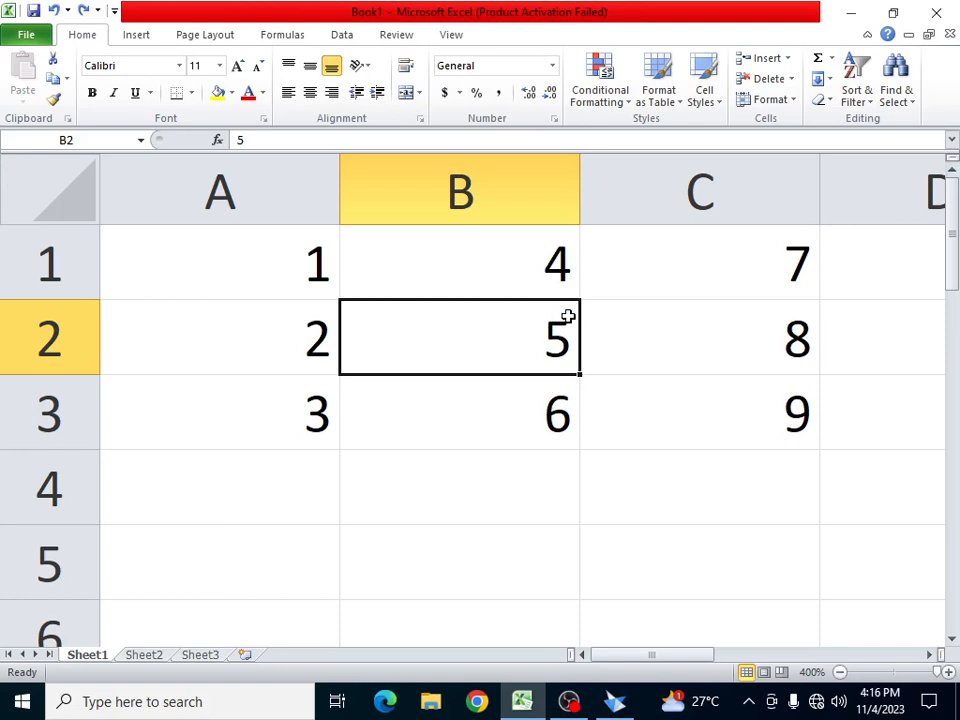
click(790, 78)
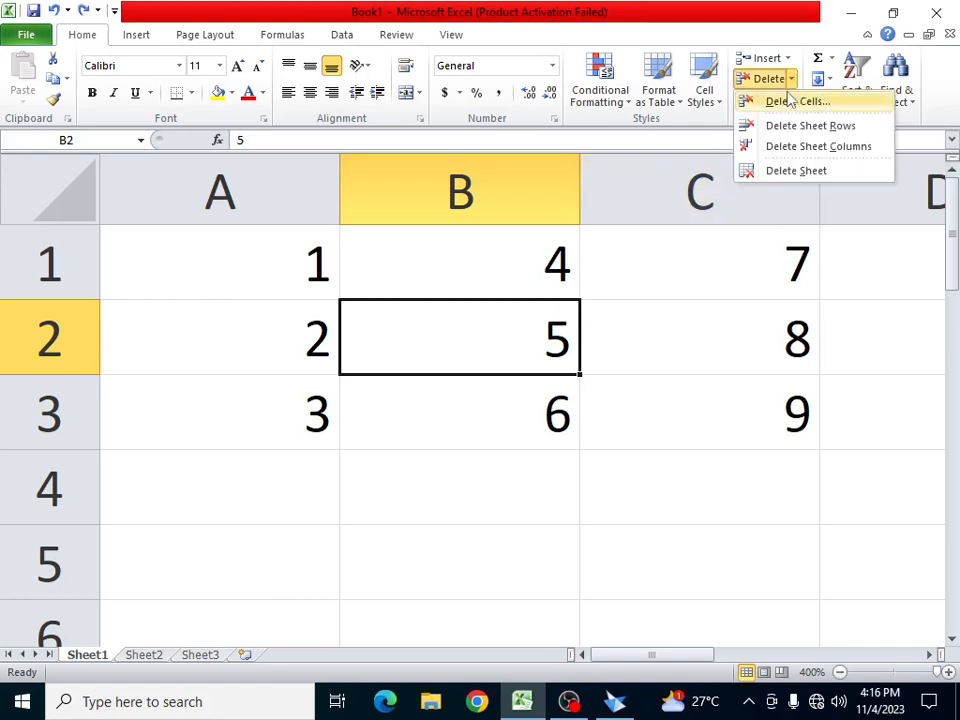
click(786, 101)
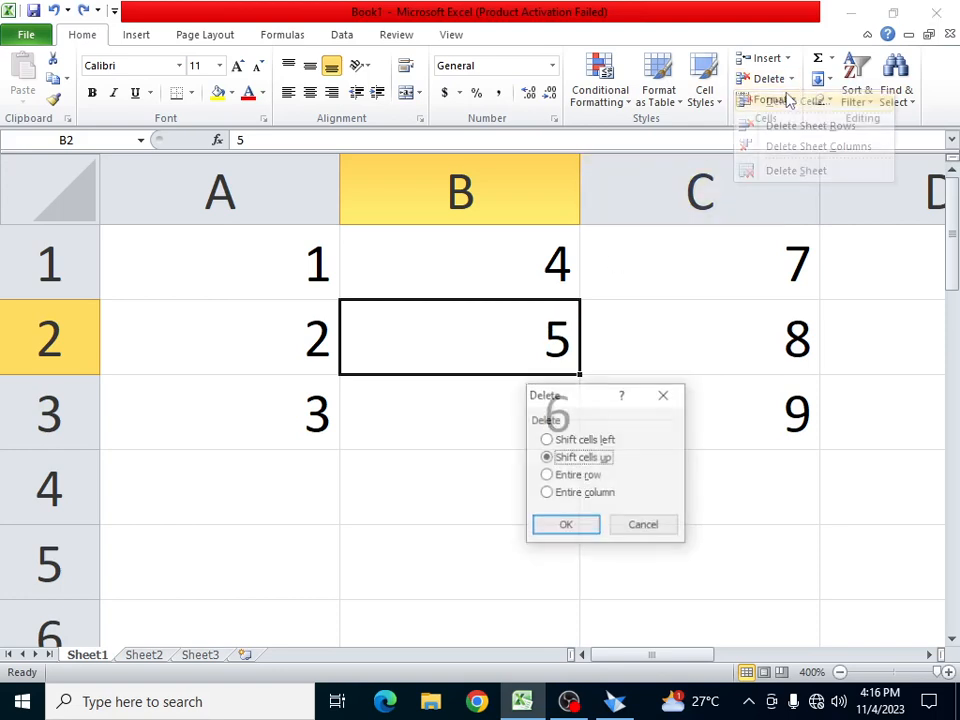
click(565, 475)
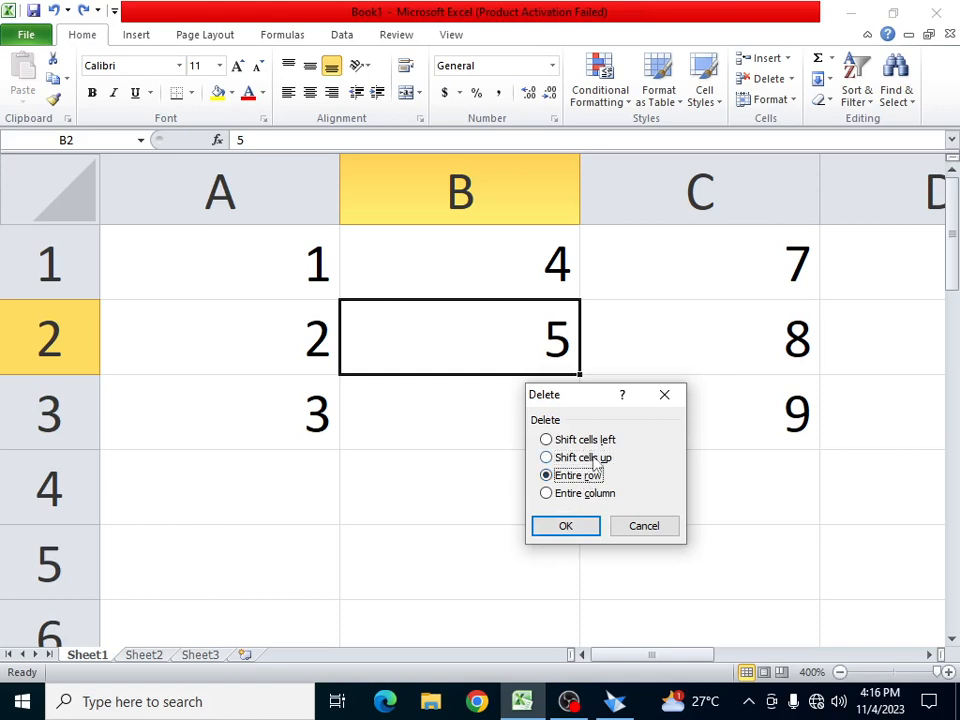
click(560, 458)
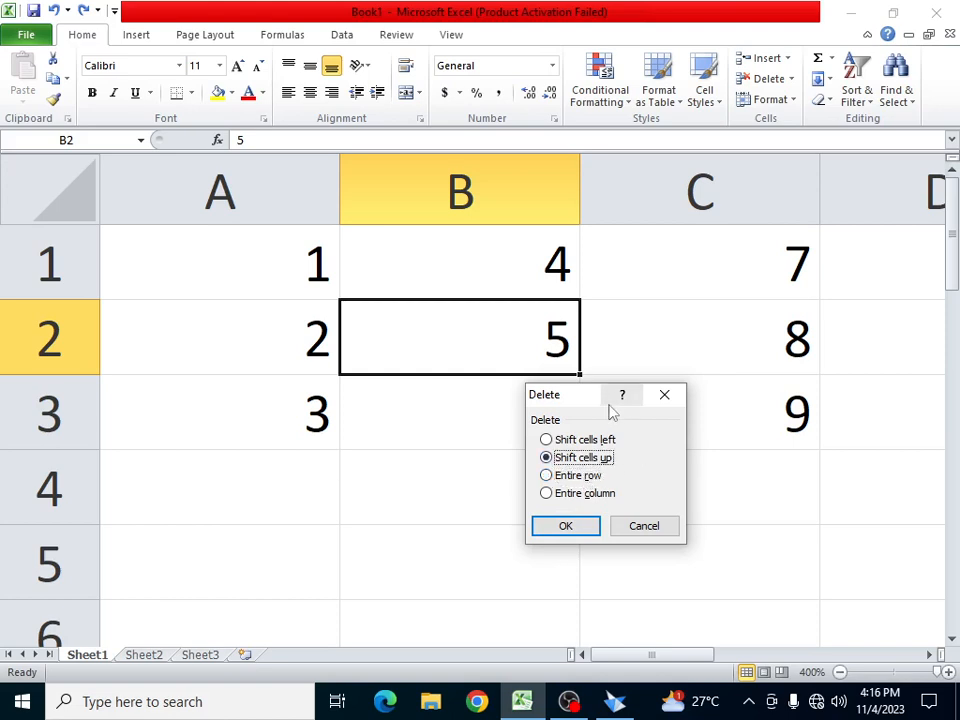
drag(592, 390, 685, 403)
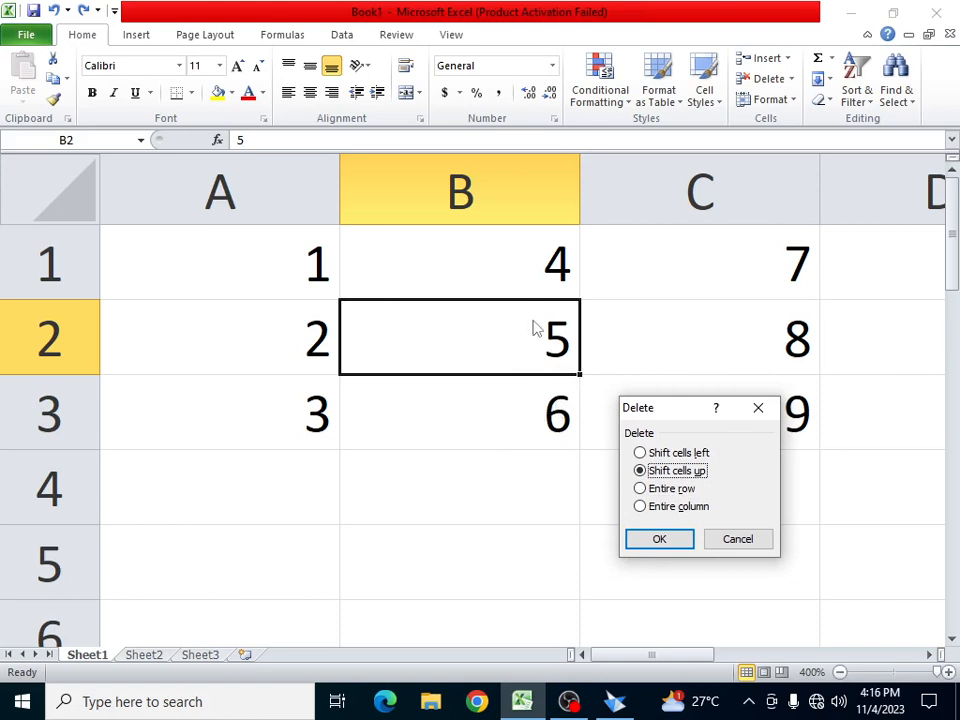
click(662, 540)
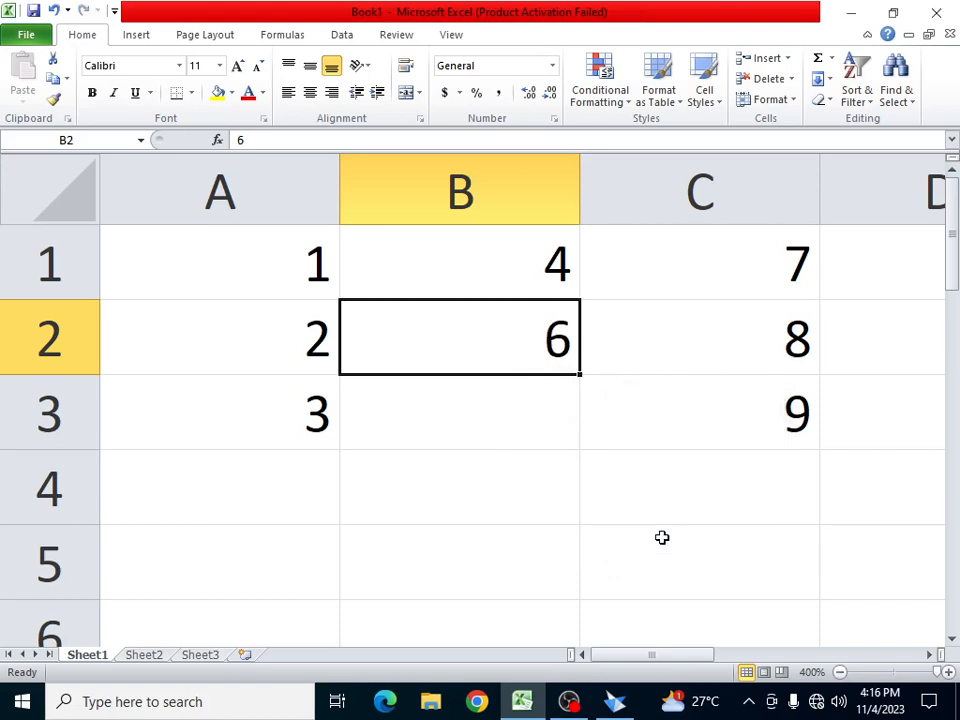
- Undo the shift-up, delete entire row 2 so it reads 3, 6, 9, then undo
key(ctrl+z)
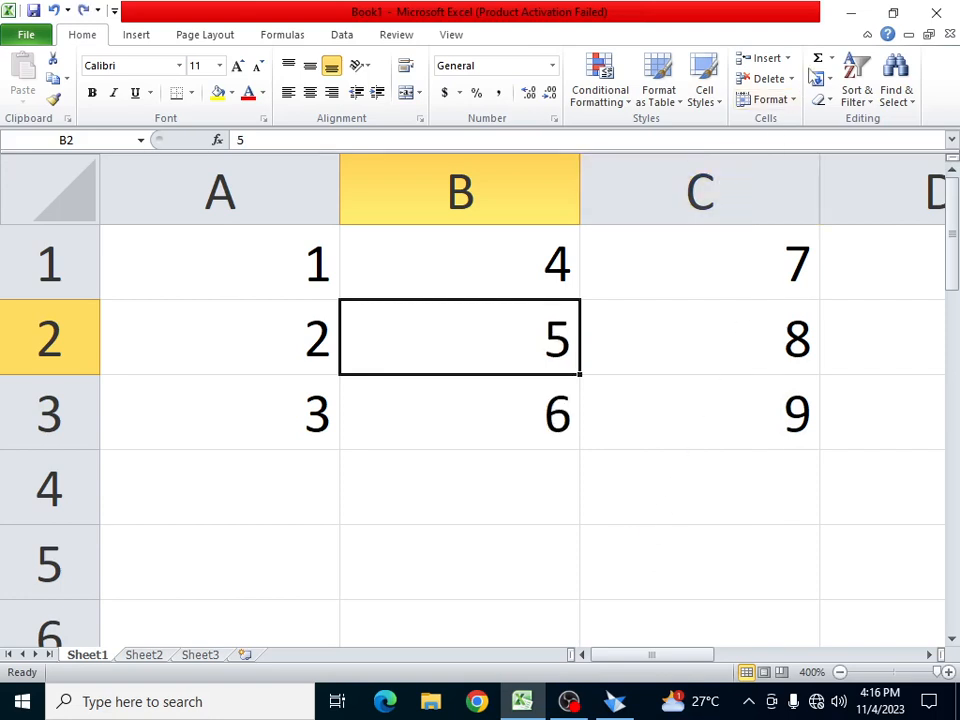
click(788, 59)
click(724, 296)
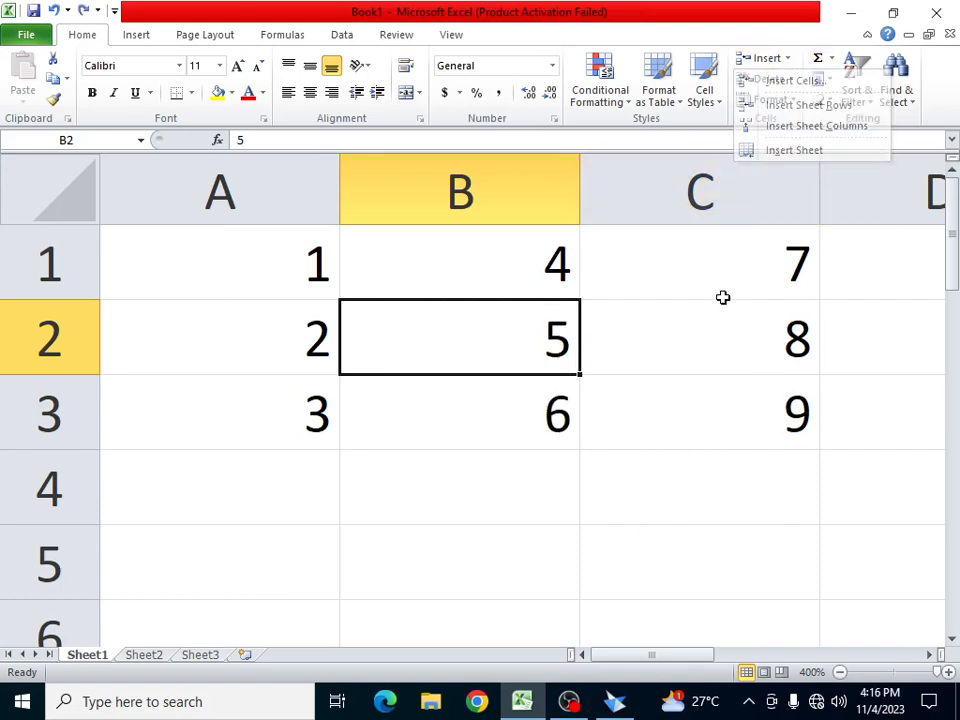
click(791, 79)
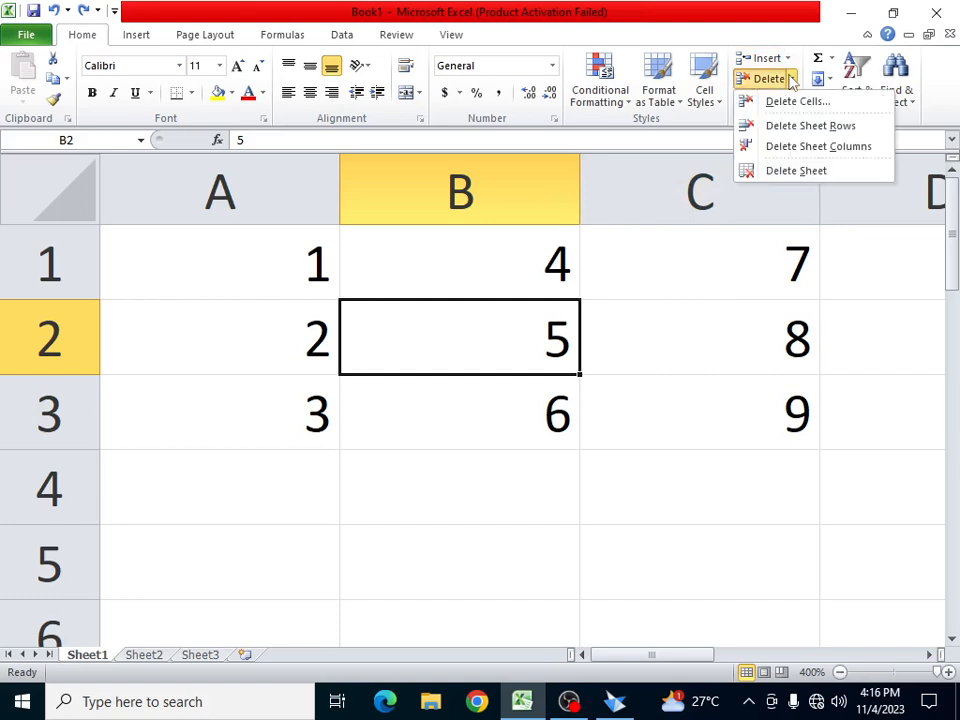
click(795, 102)
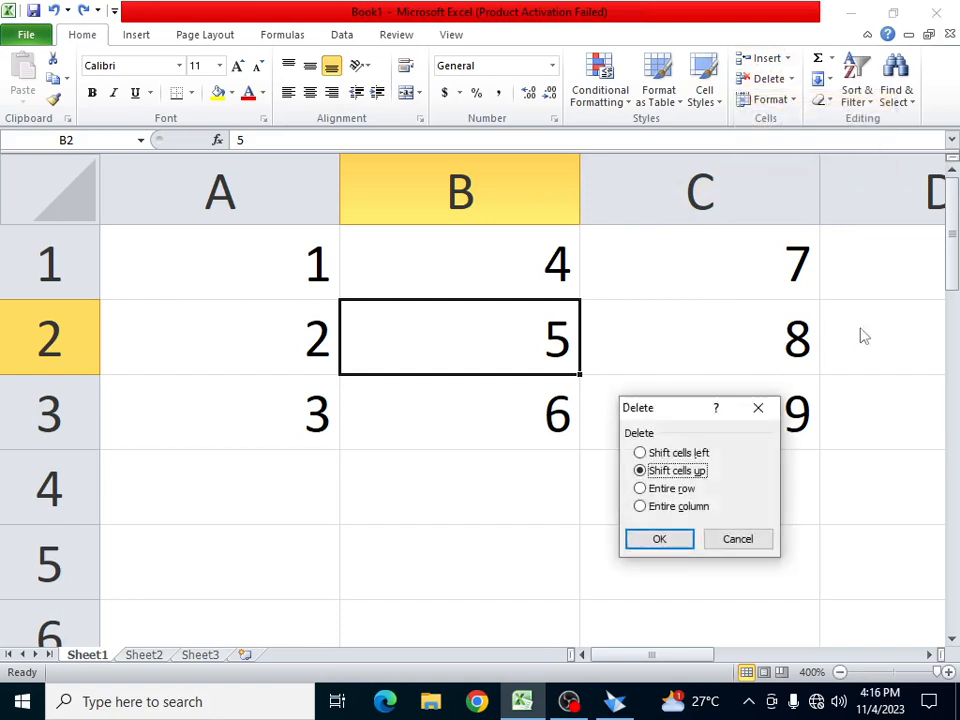
click(674, 489)
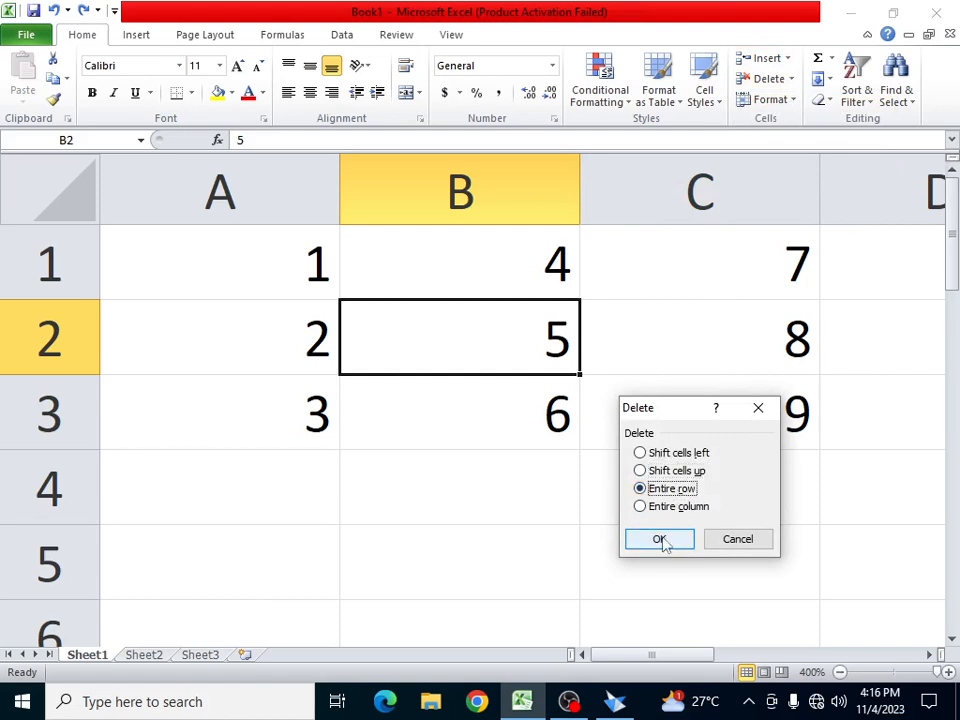
click(662, 538)
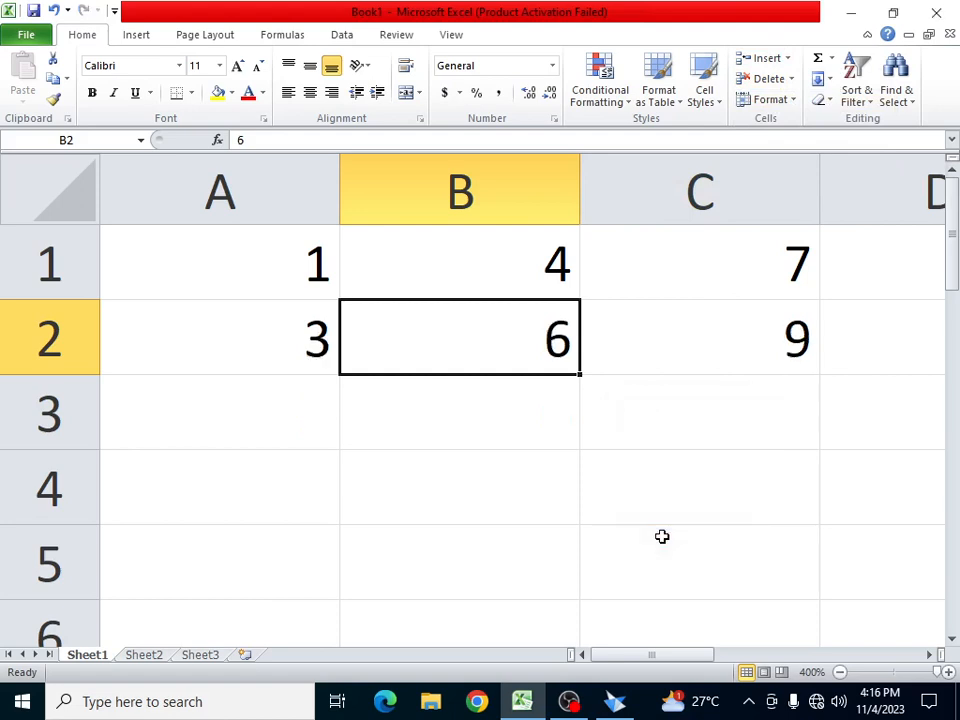
key(ctrl+z)
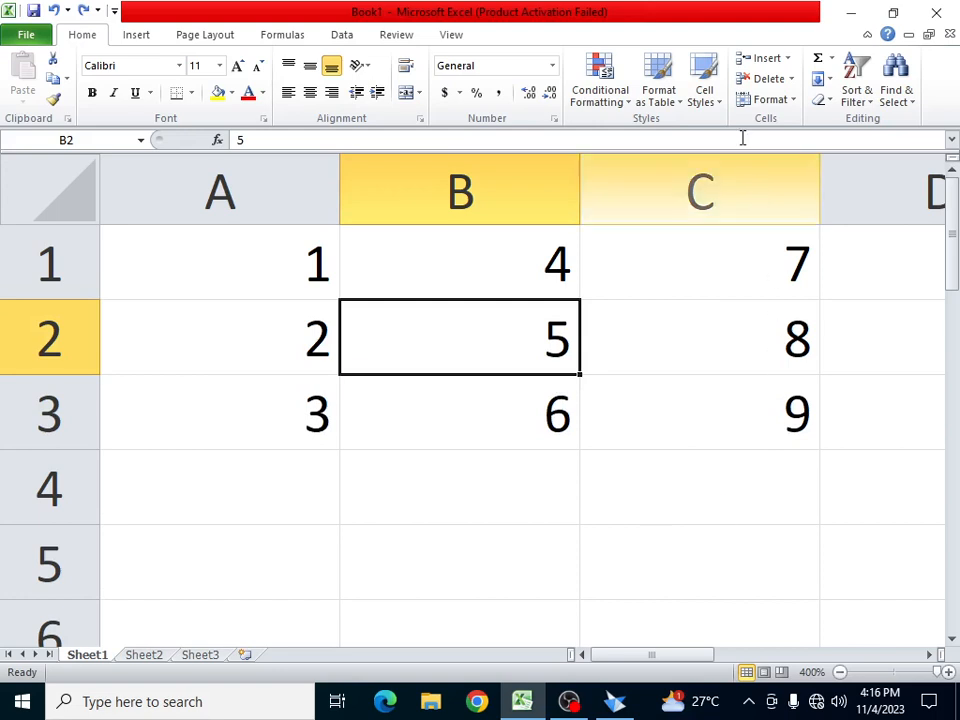
click(791, 82)
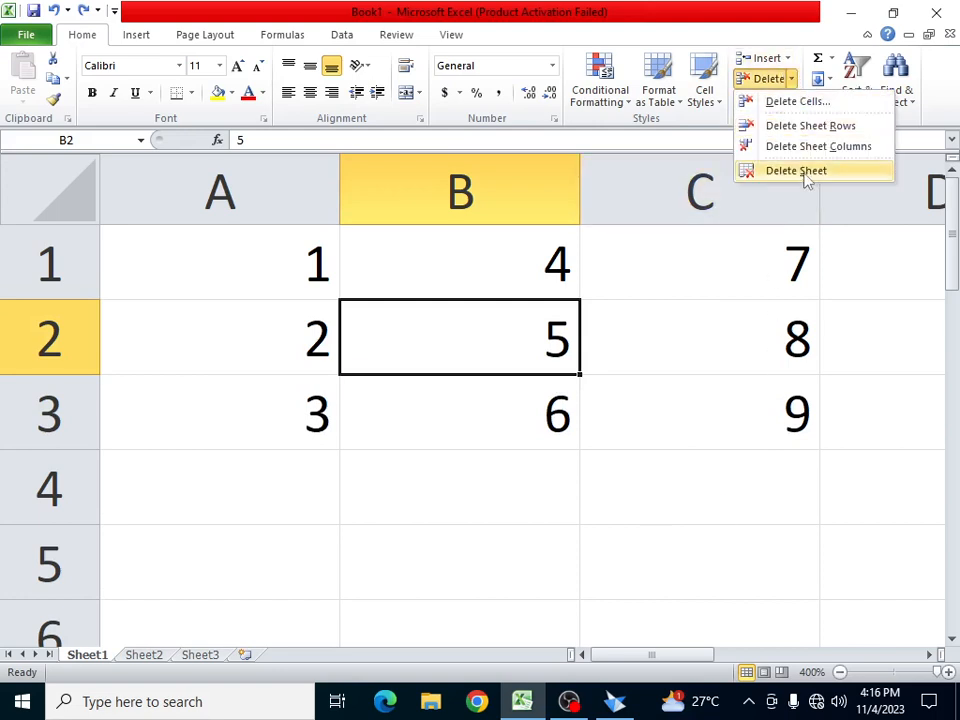
click(798, 101)
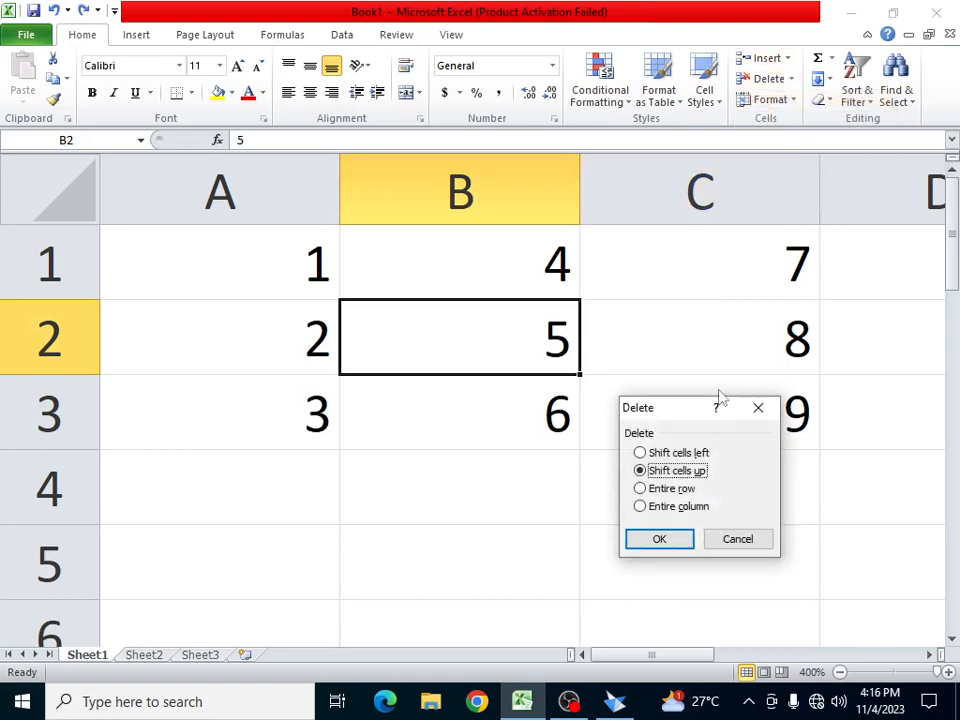
click(663, 508)
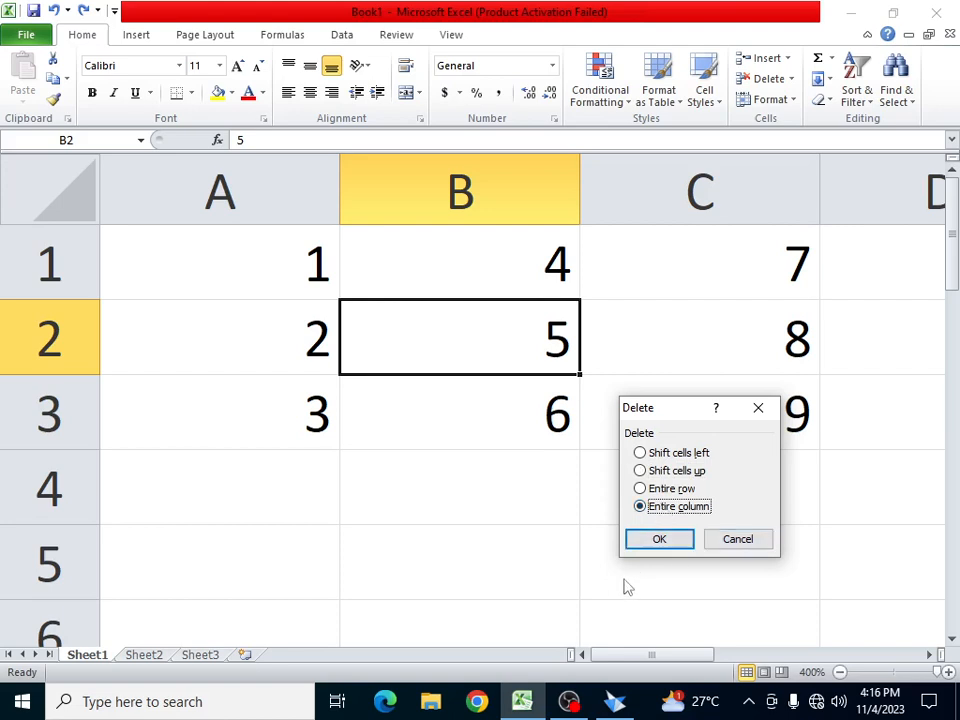
click(674, 541)
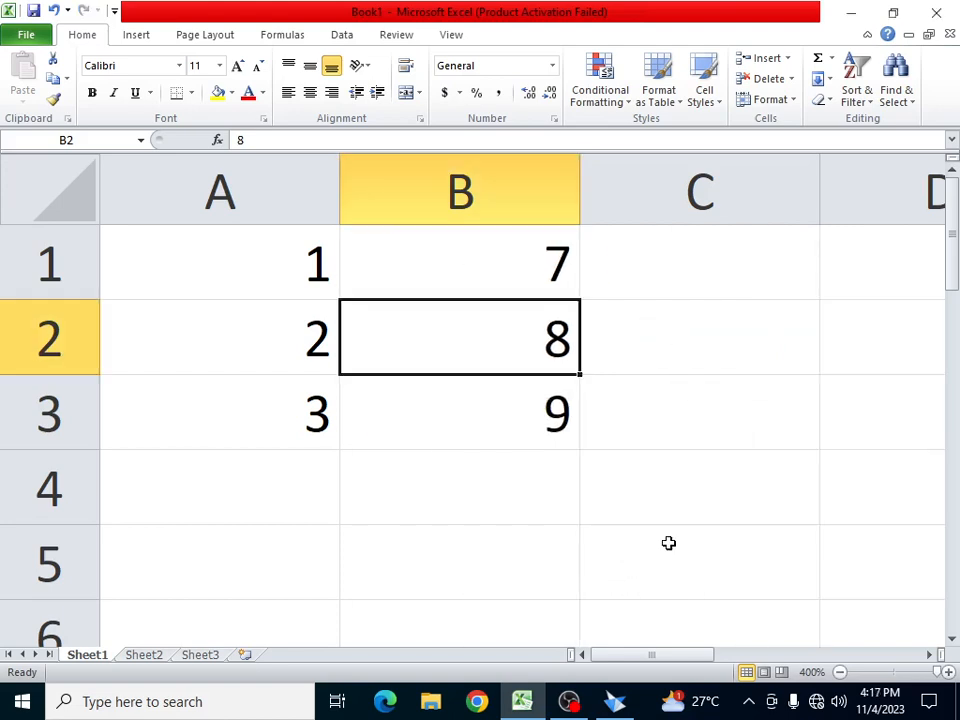
key(ctrl+z)
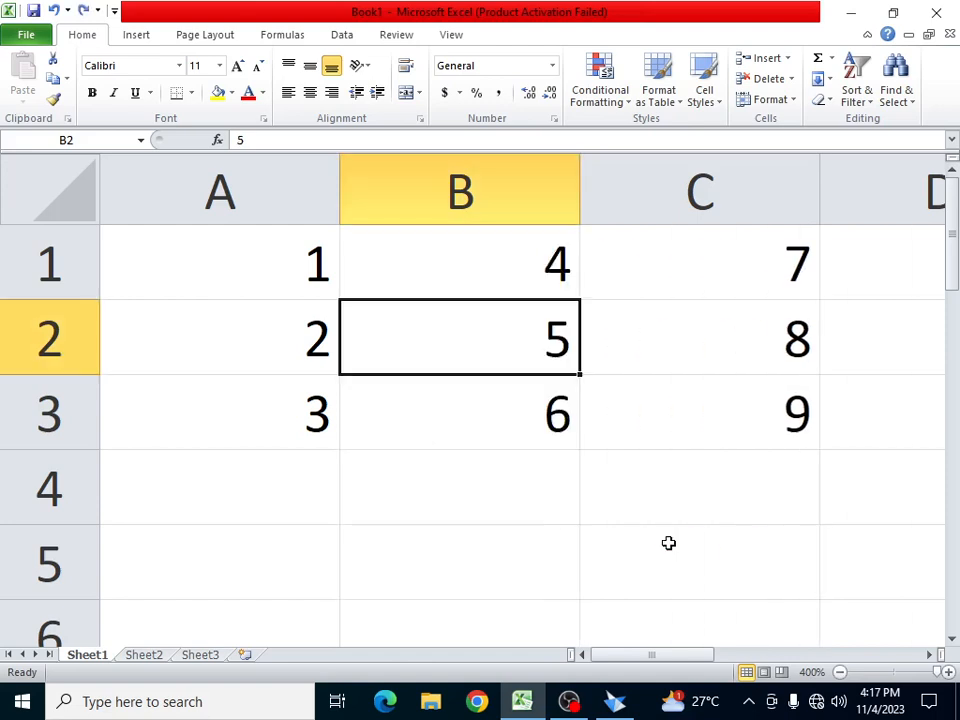
- Look over the blank Sheet2 and Sheet3, then return to Sheet1's 1–9 grid
click(788, 59)
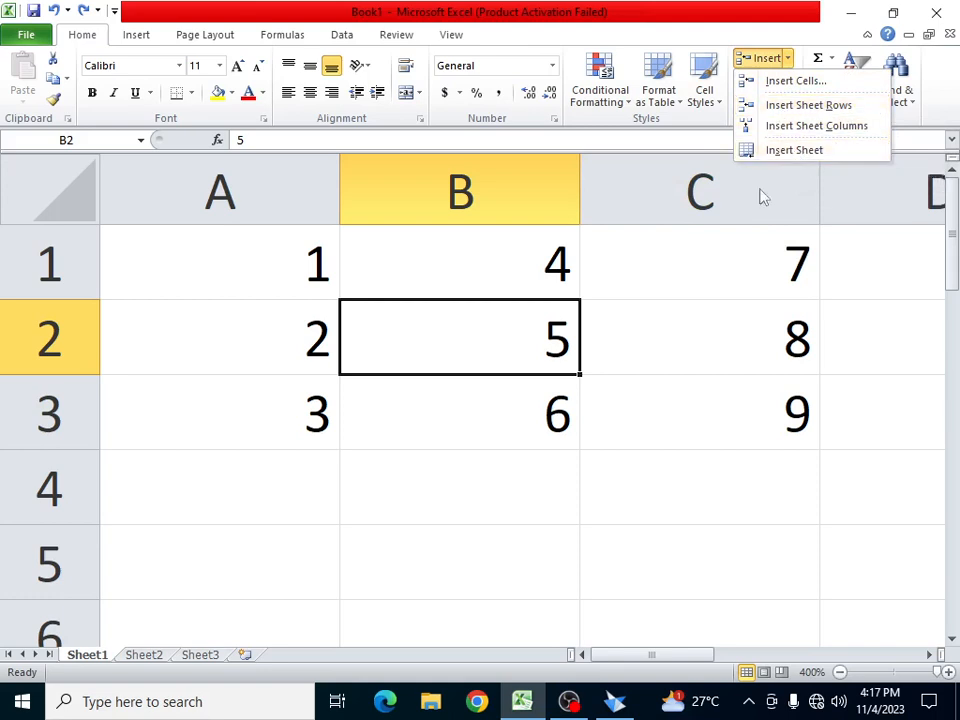
click(228, 501)
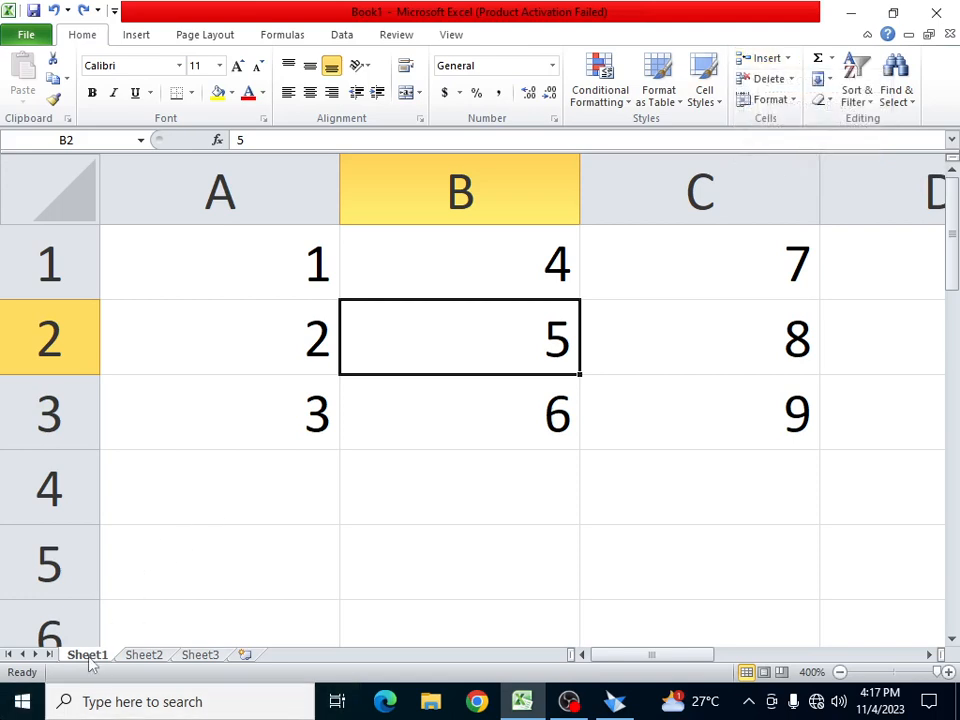
click(145, 656)
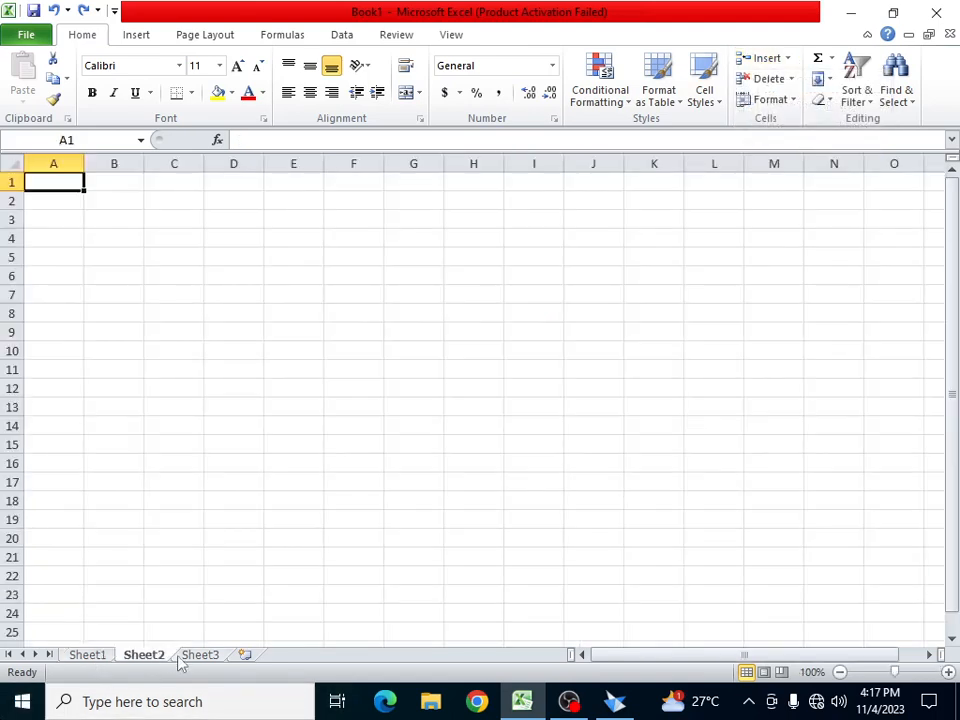
click(198, 656)
click(92, 658)
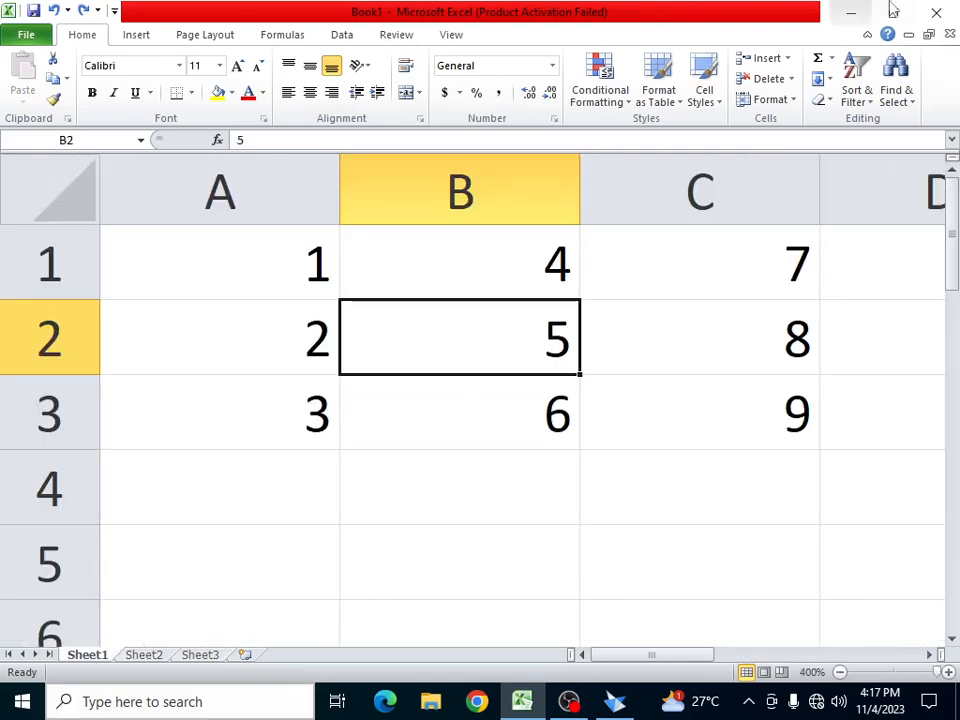
- Insert a new blank worksheet, Sheet4, then go back to Sheet1
click(788, 58)
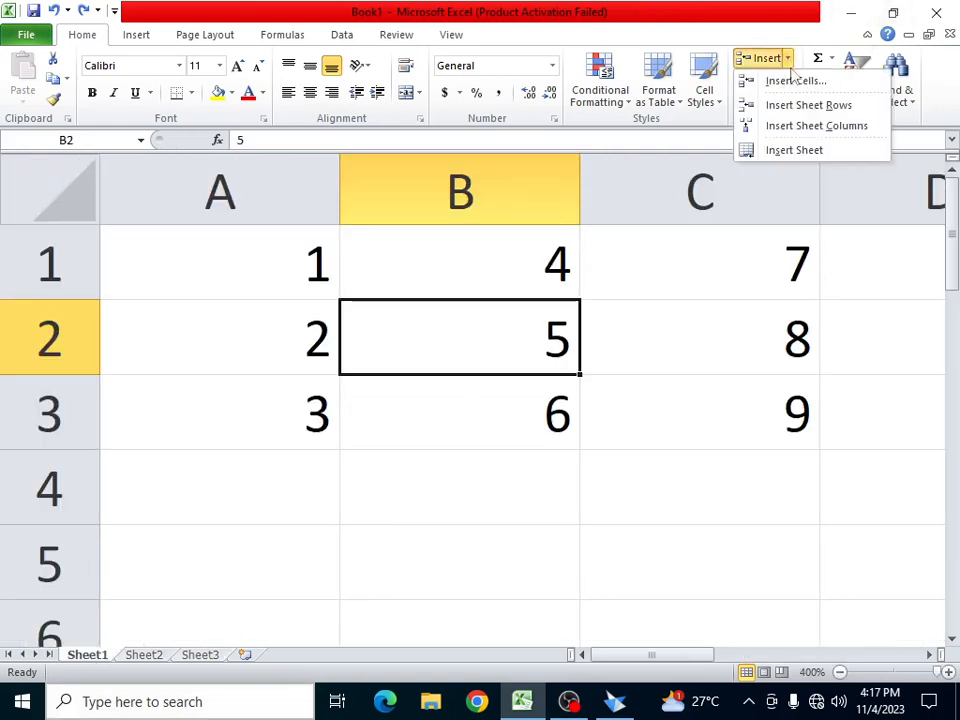
click(793, 150)
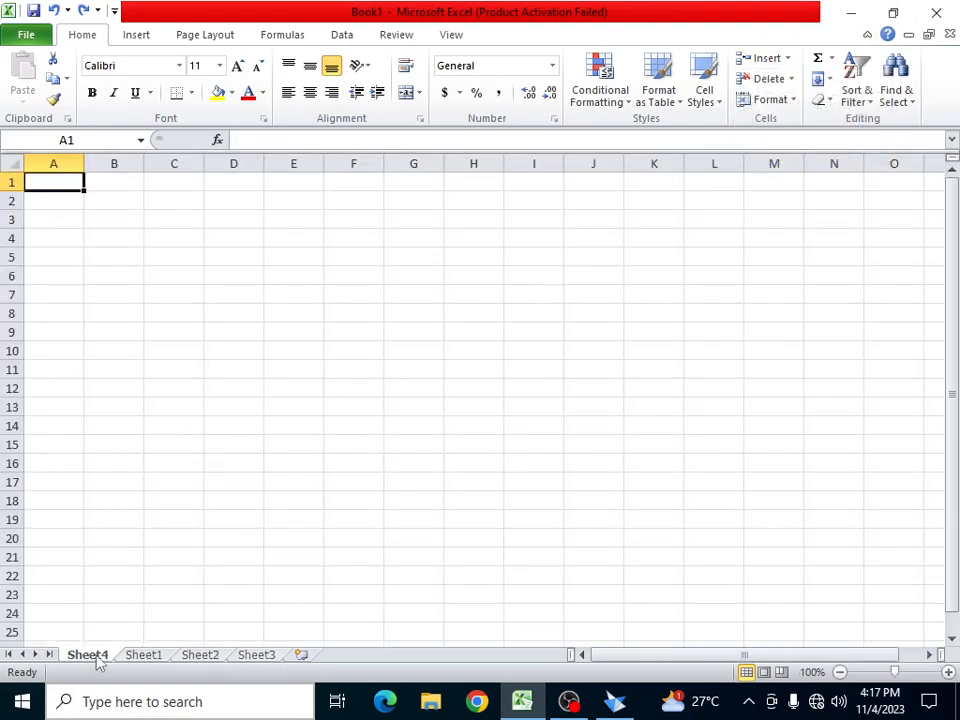
click(148, 656)
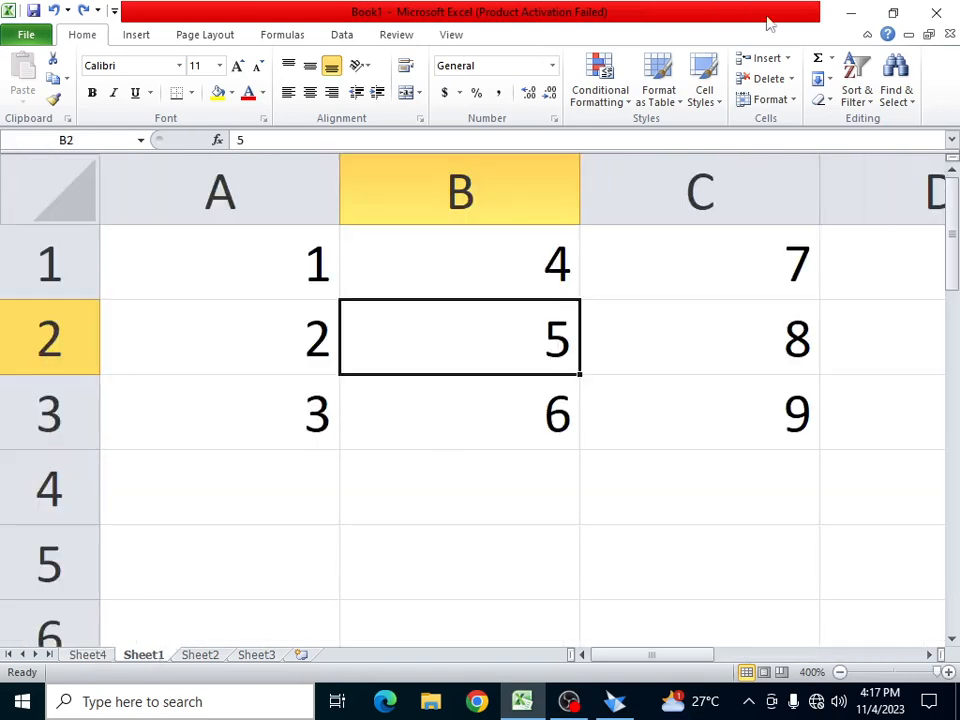
- Open the Delete Cells options for B2 and cancel without deleting anything
click(791, 80)
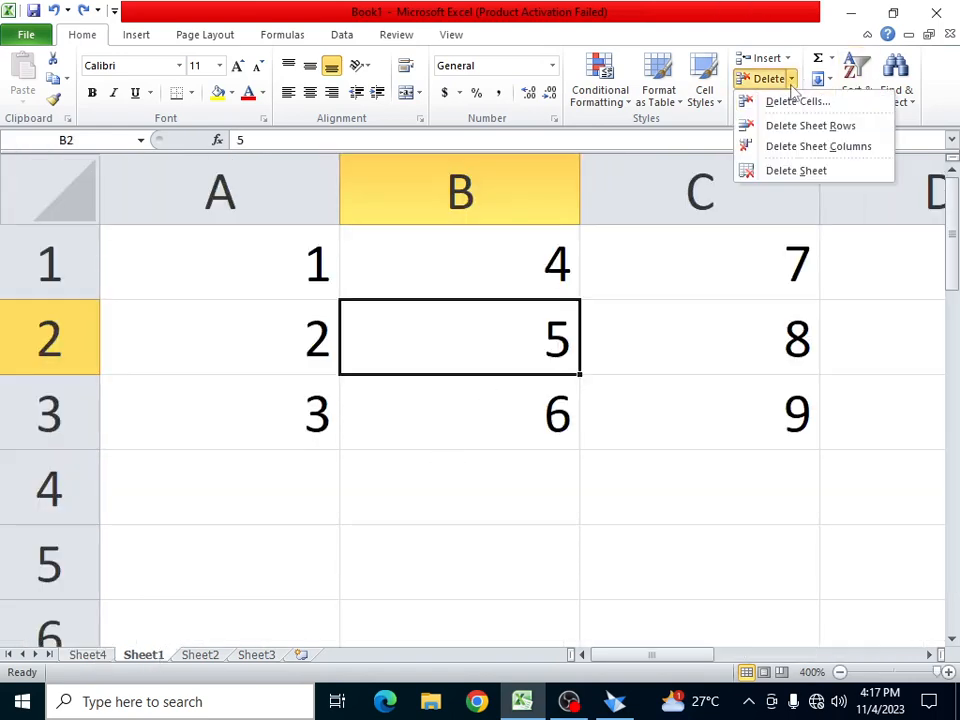
click(797, 101)
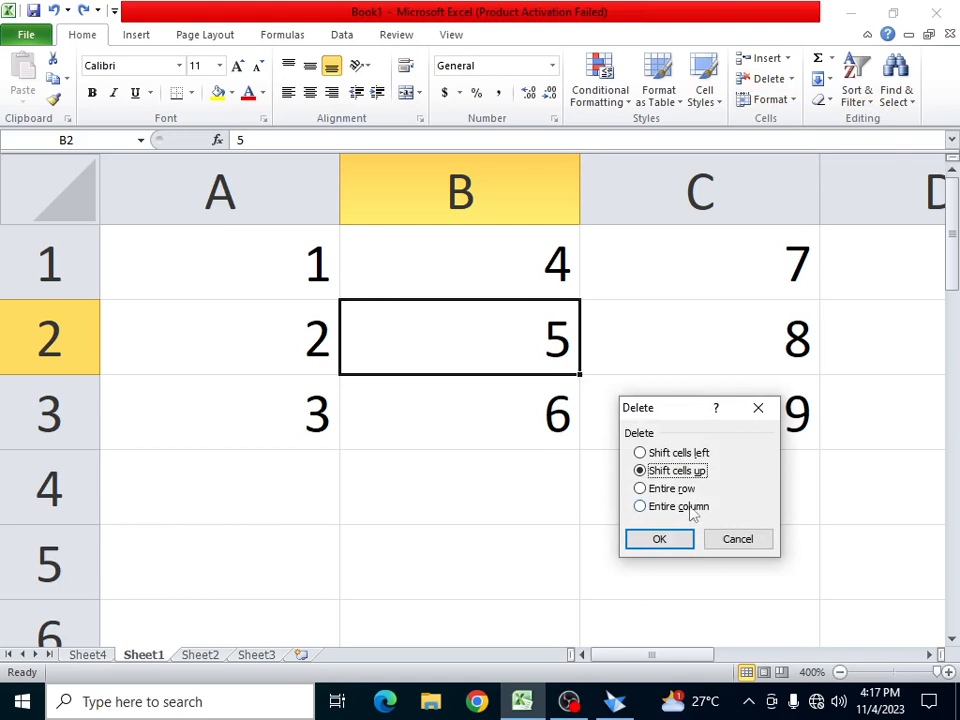
click(735, 545)
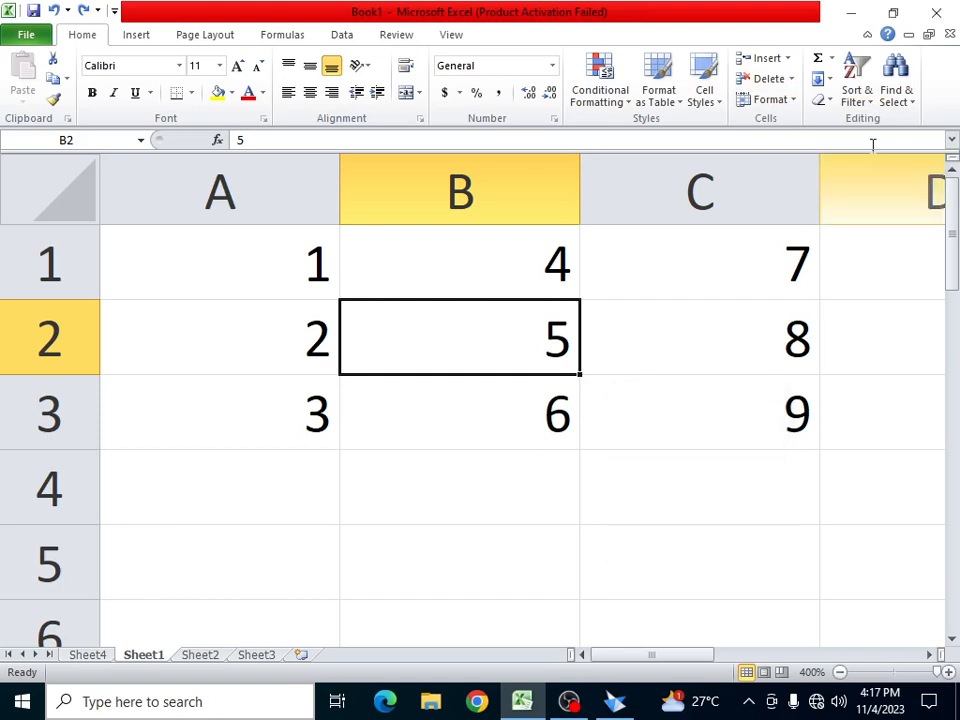
click(790, 80)
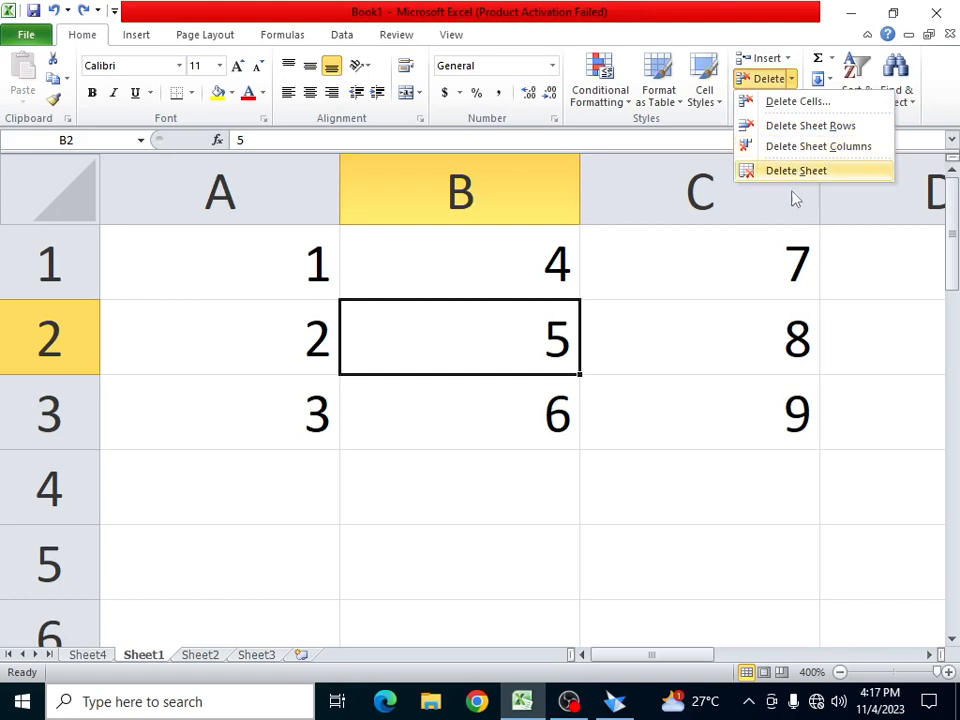
key(Escape)
- Switch to the empty Sheet4 and delete it with Delete Sheet
click(99, 660)
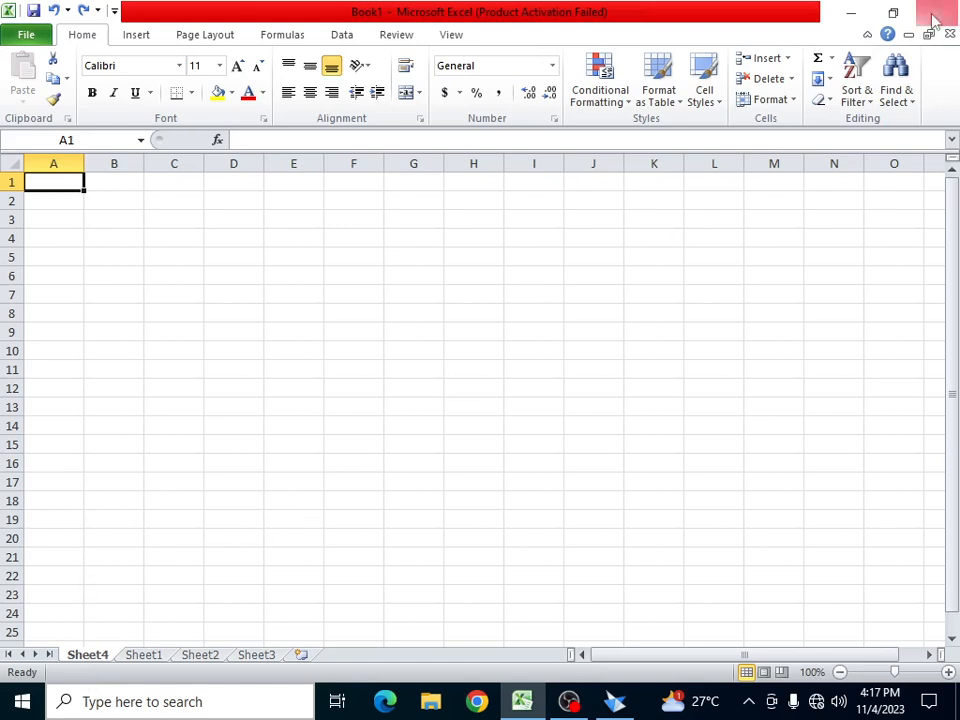
click(791, 79)
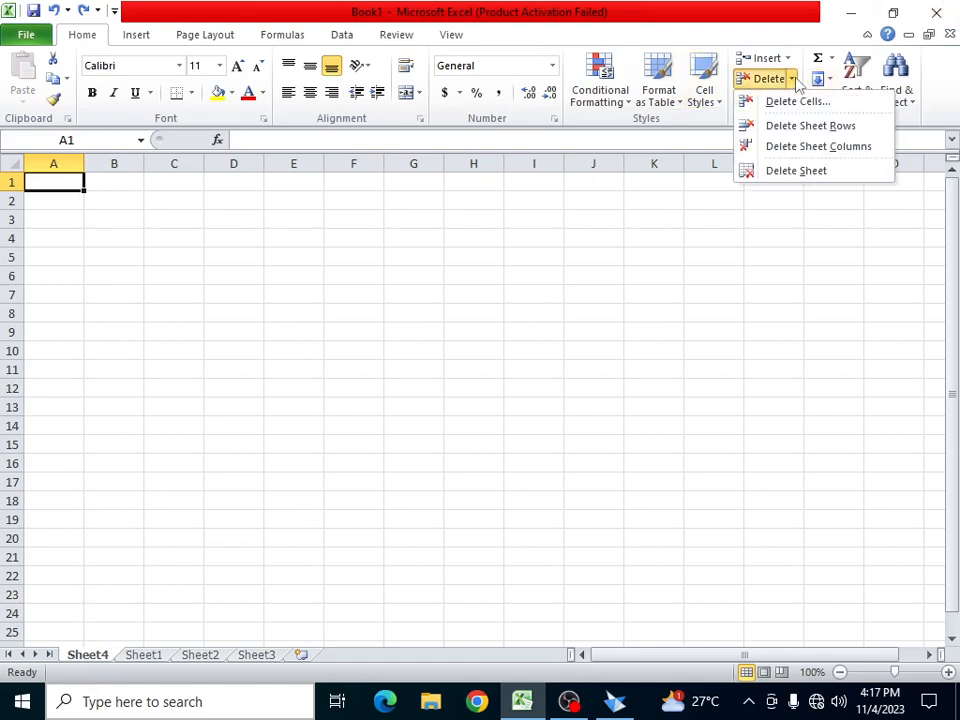
click(792, 172)
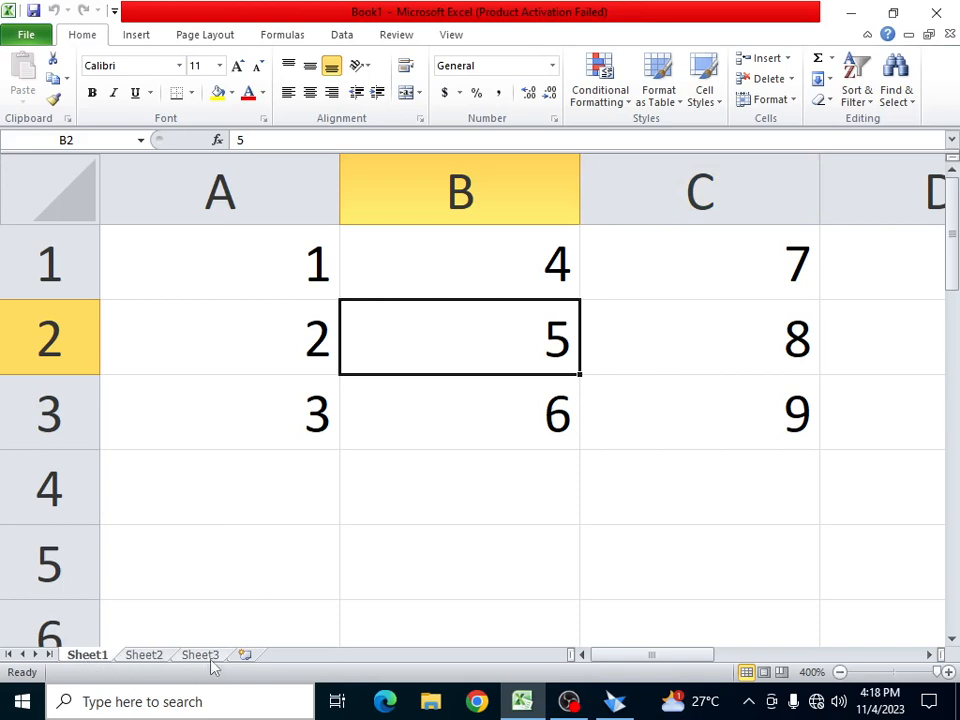
- Select A1:C3, set rows 1–3 to height 20, then AutoFit their row height
click(791, 100)
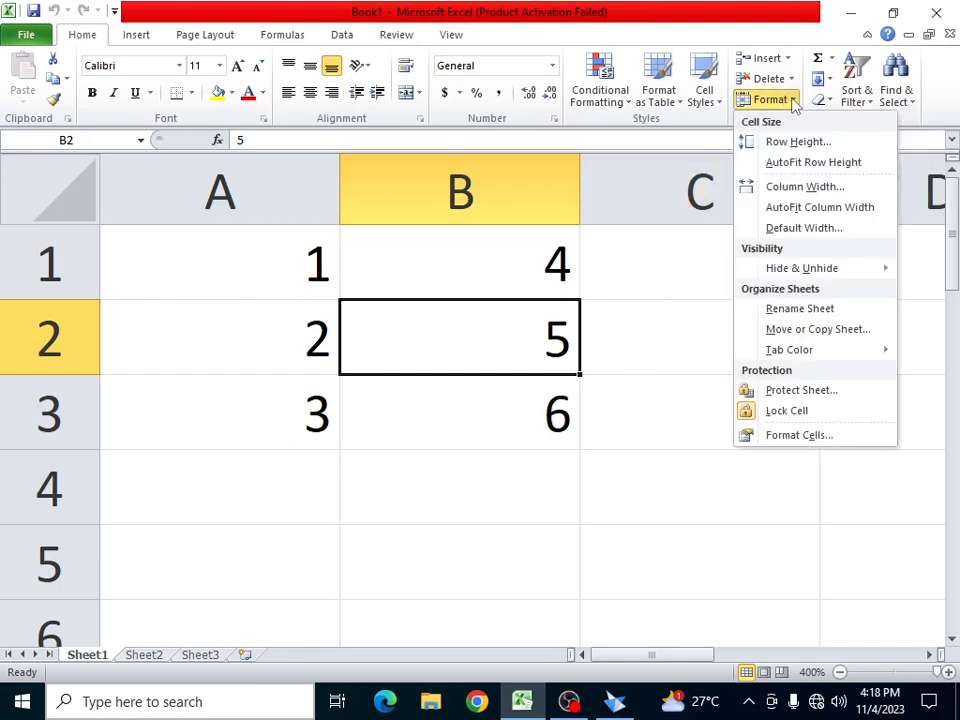
click(615, 283)
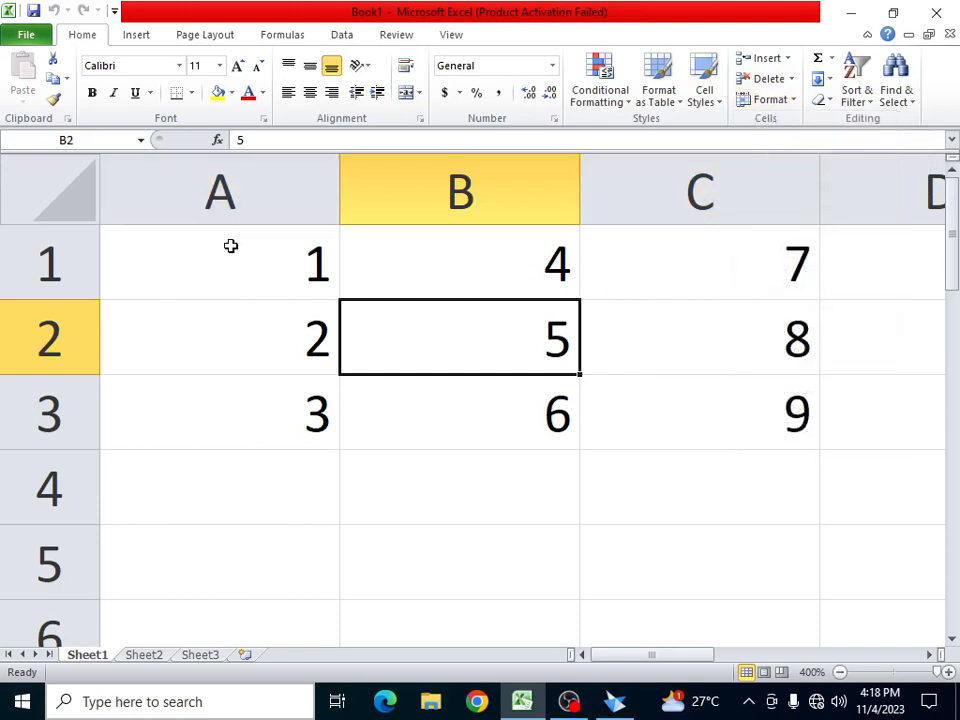
drag(244, 246, 740, 400)
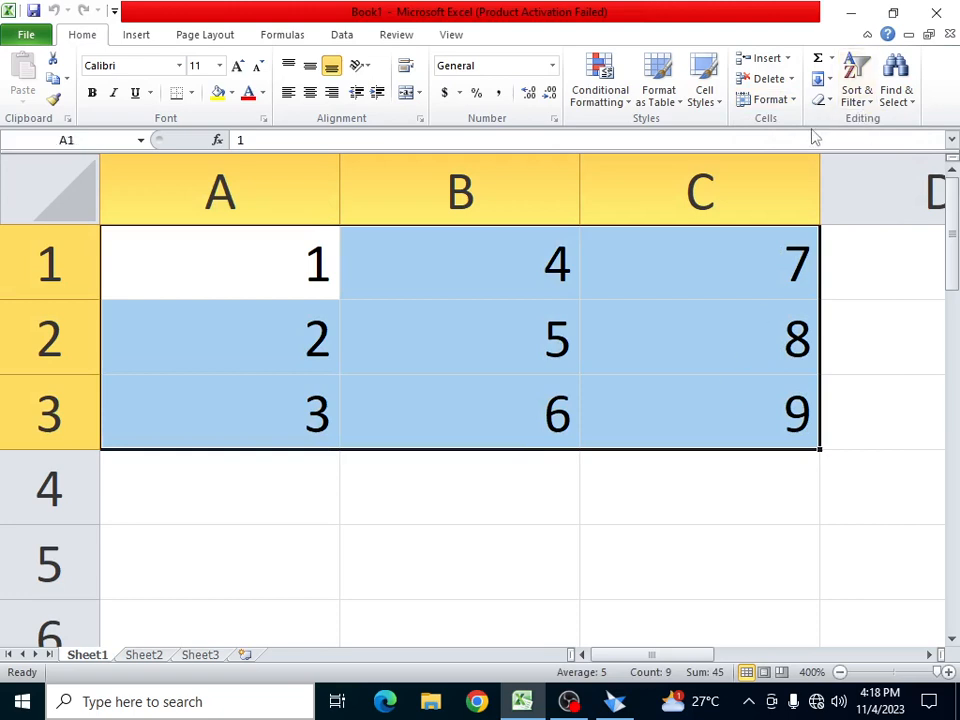
click(786, 102)
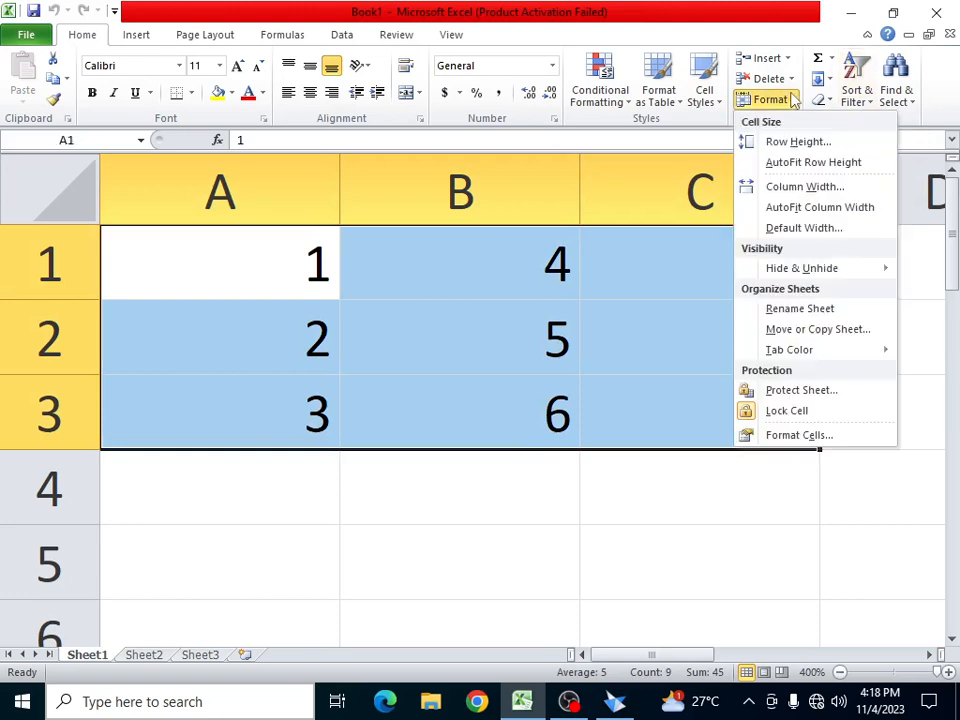
click(799, 142)
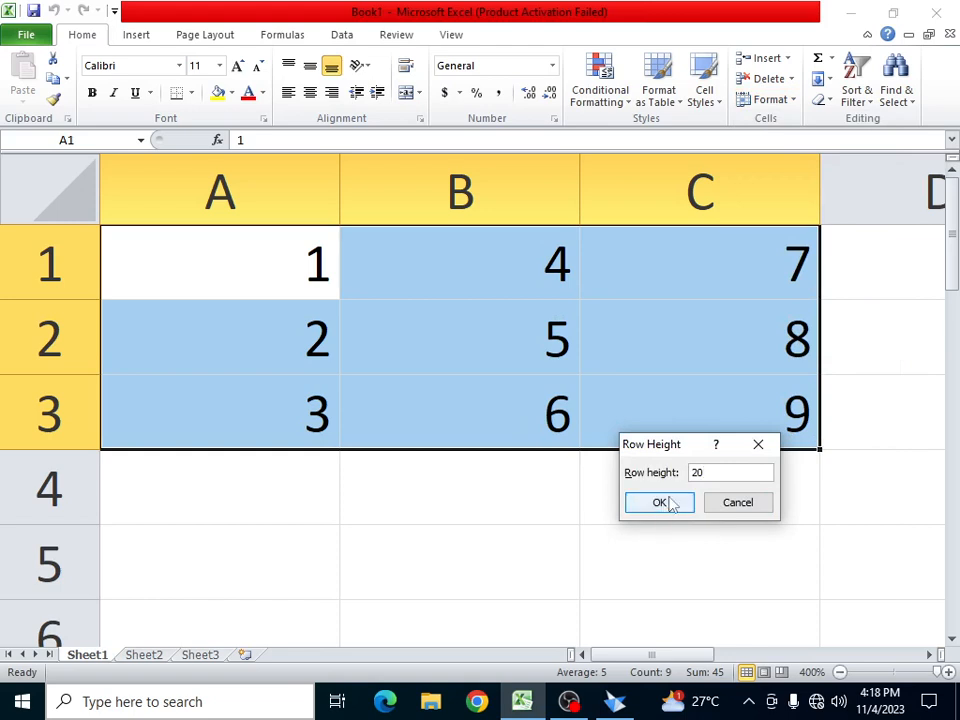
click(668, 503)
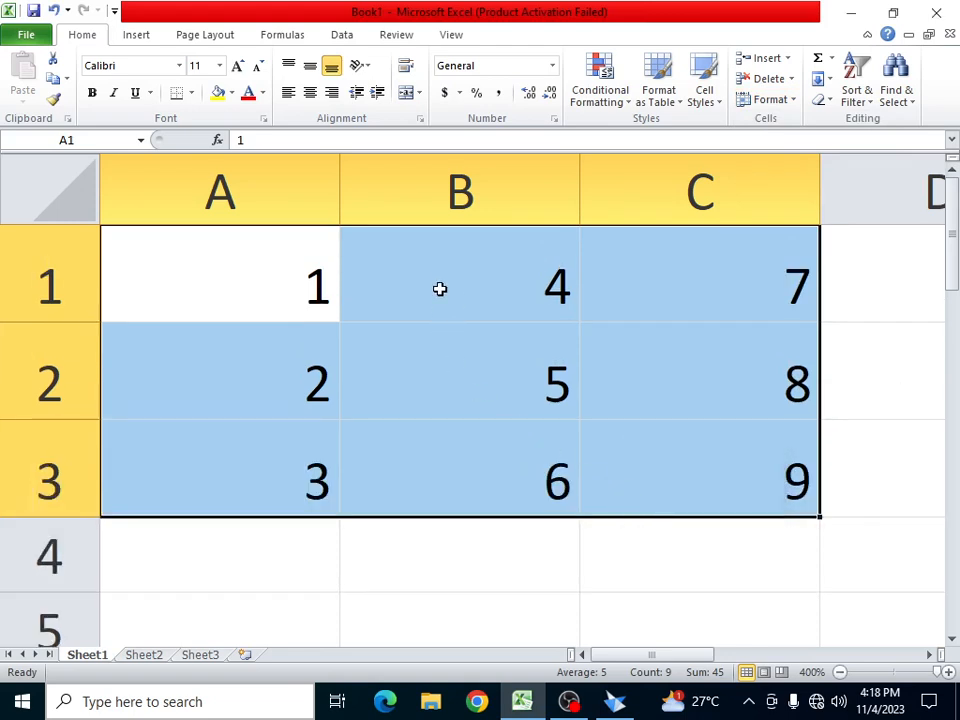
click(790, 101)
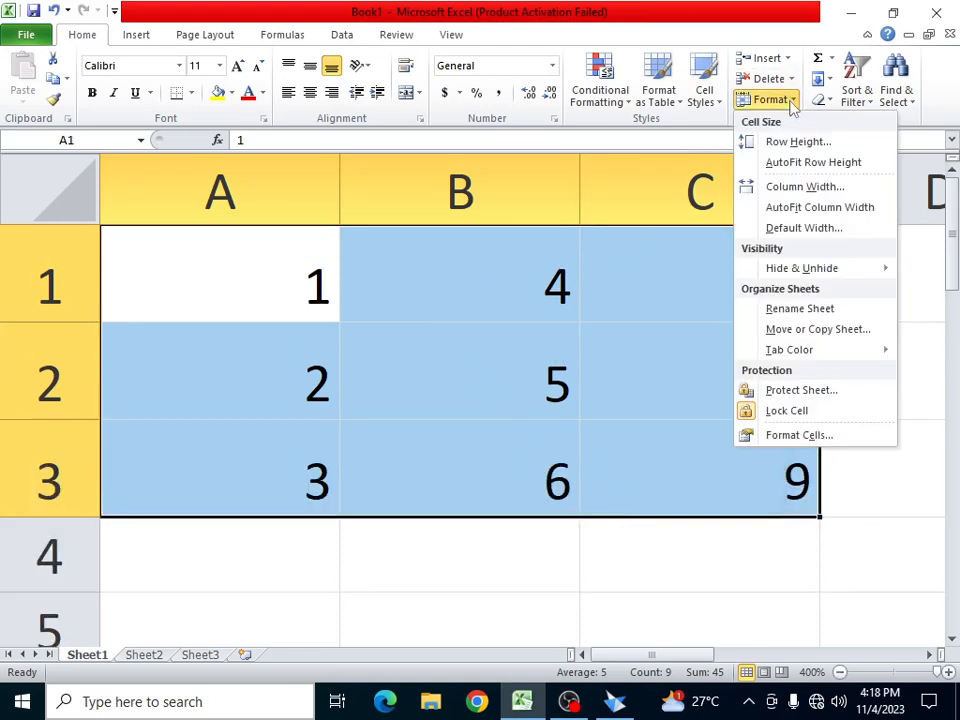
click(864, 168)
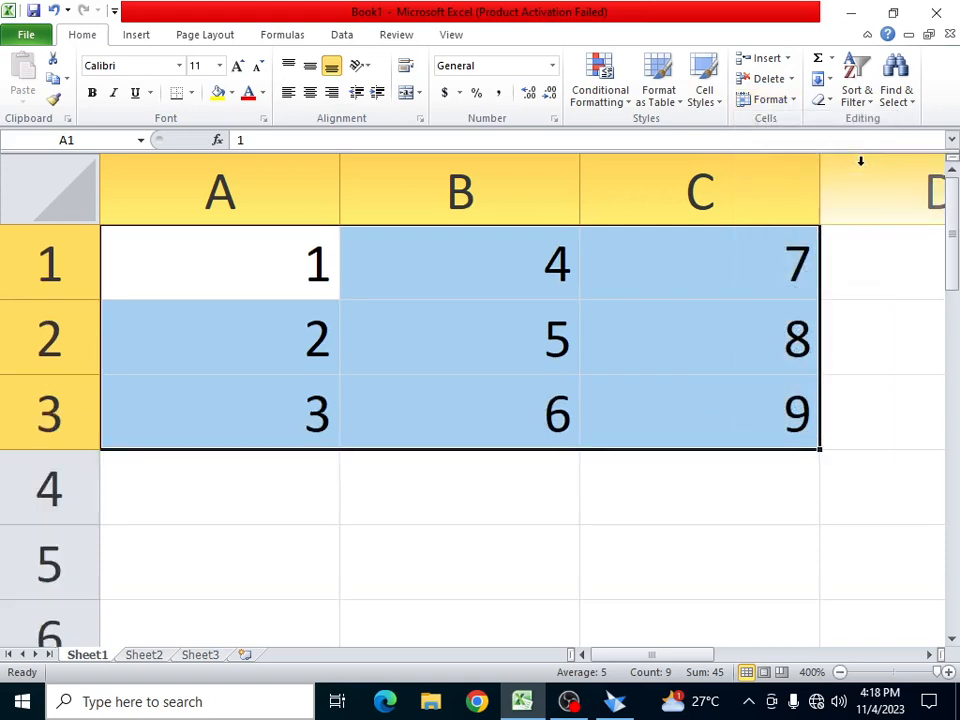
- Set columns A–C to a column width of 20
click(792, 101)
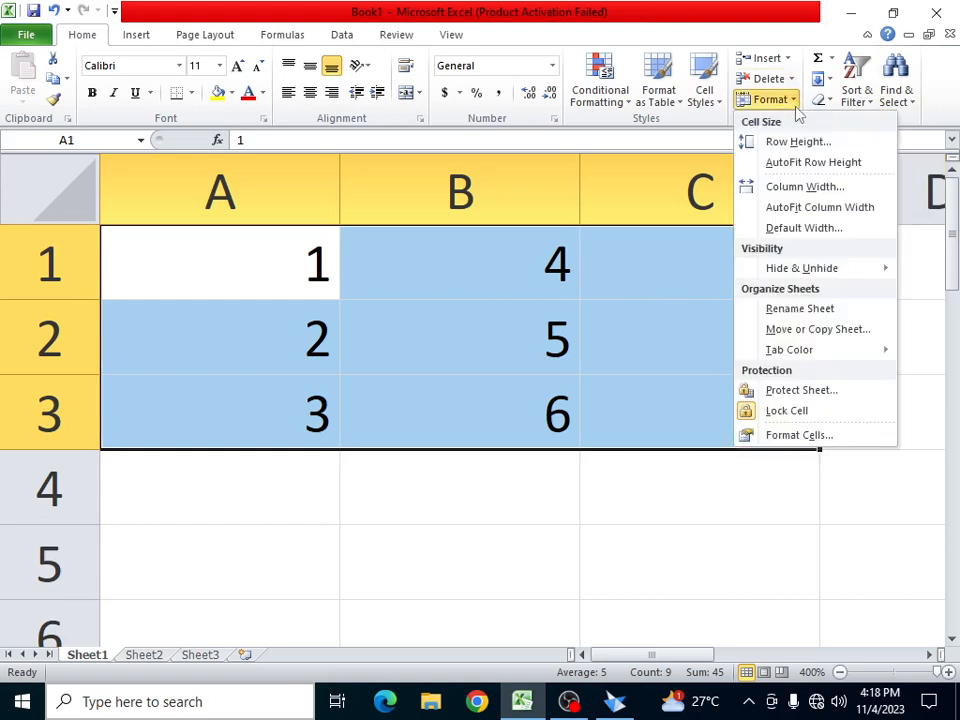
click(849, 188)
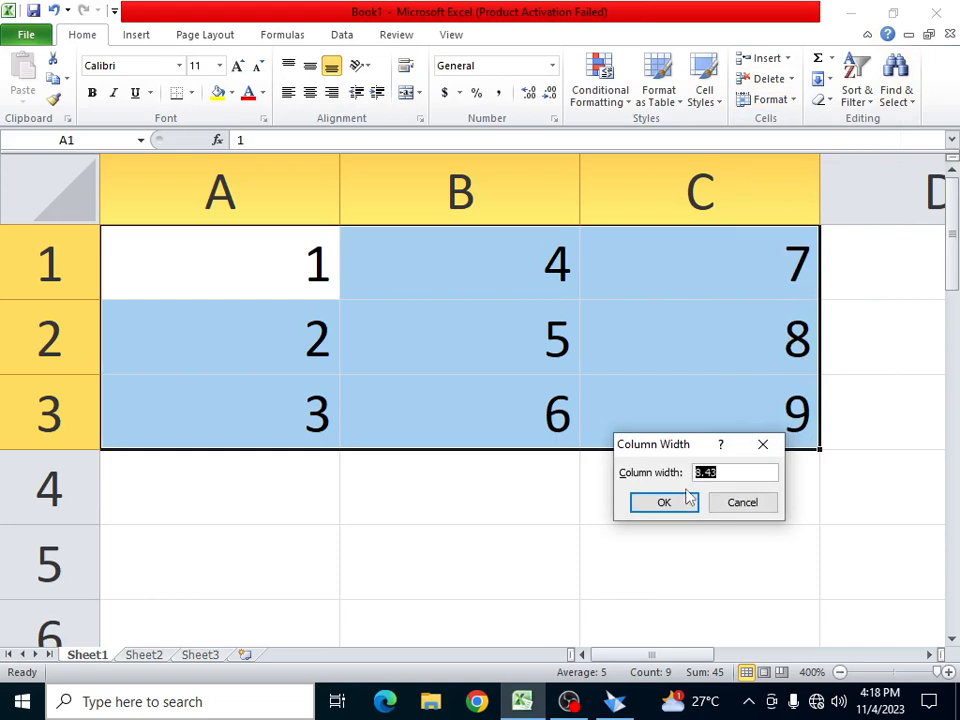
text(20)
click(652, 500)
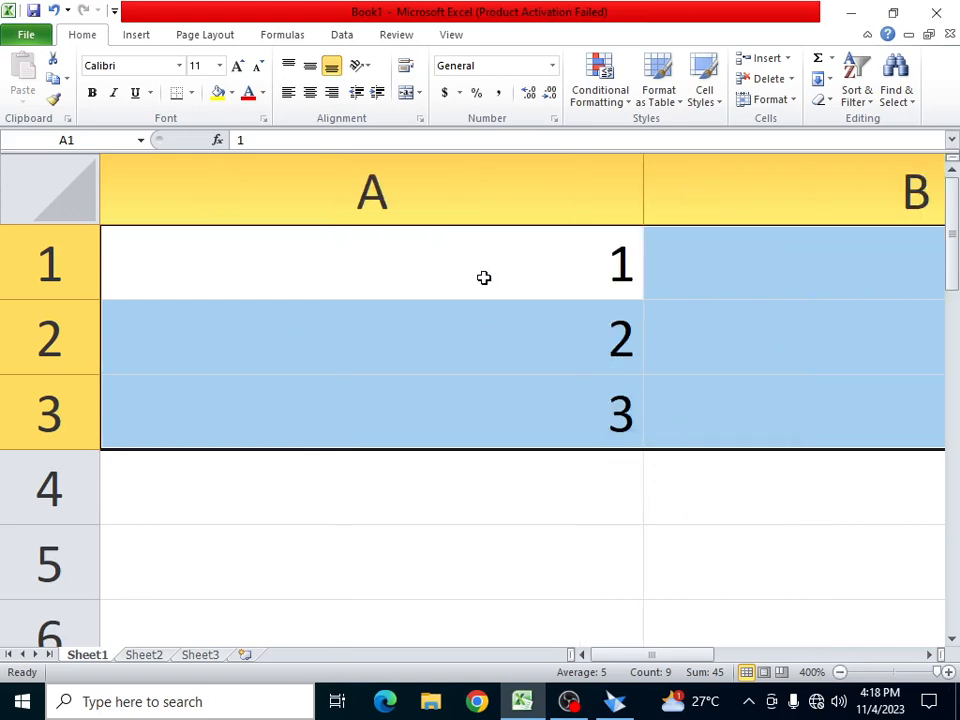
- AutoFit columns A–C to their digits, then check the default width of 8.43
click(796, 103)
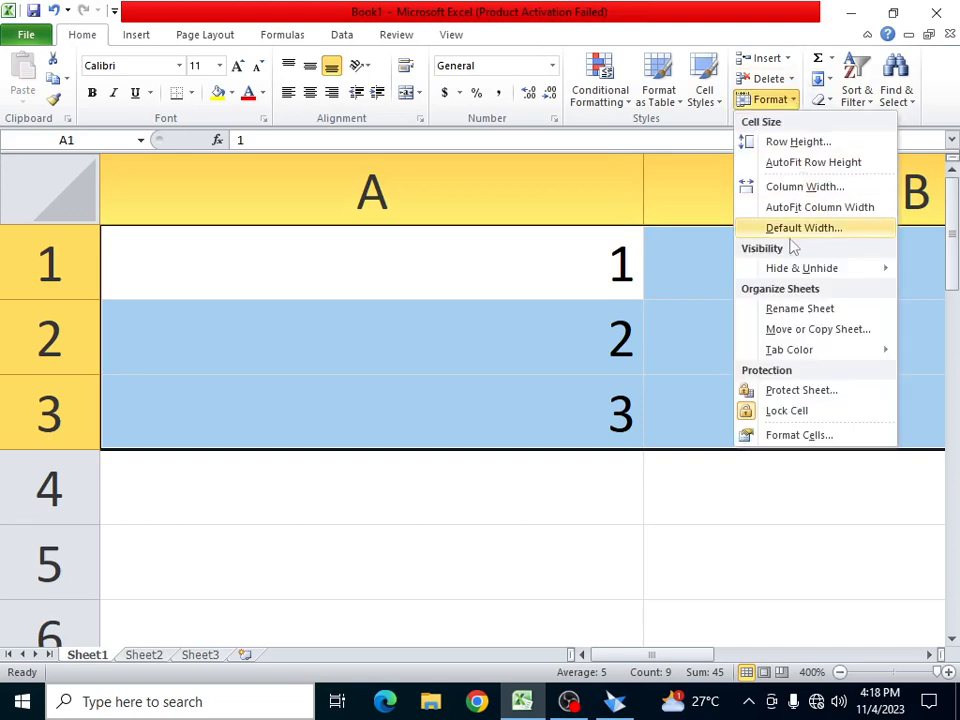
click(806, 210)
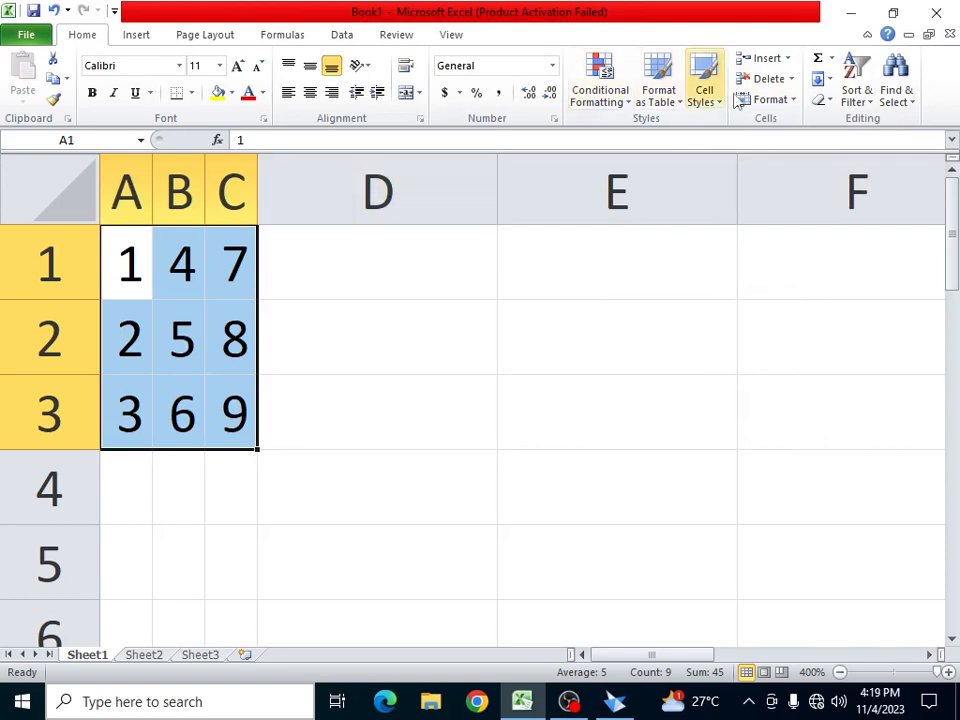
click(788, 103)
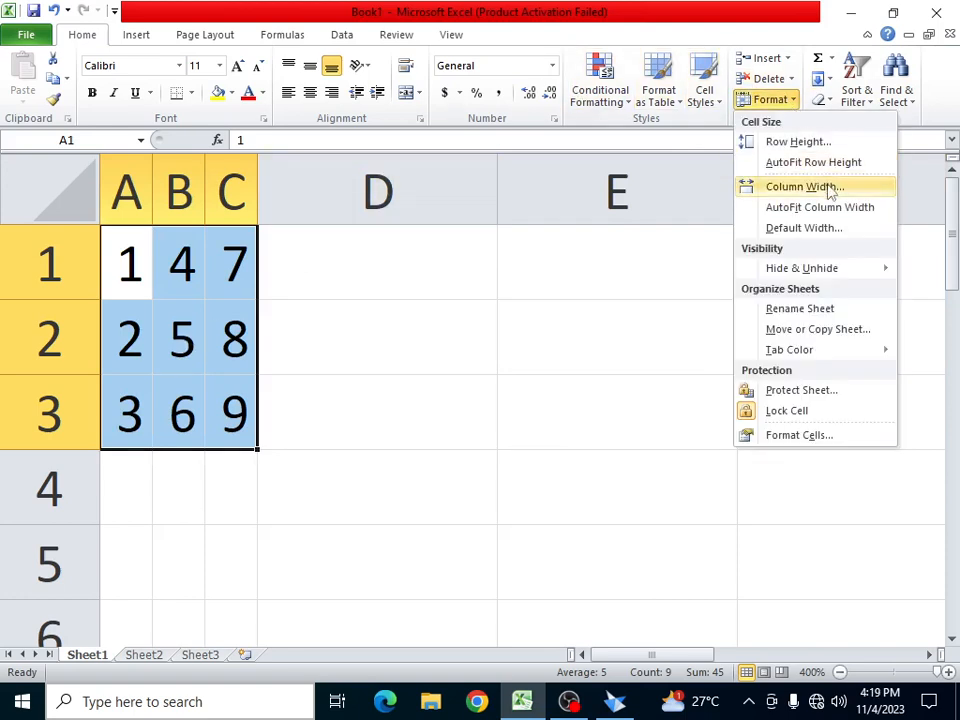
click(816, 228)
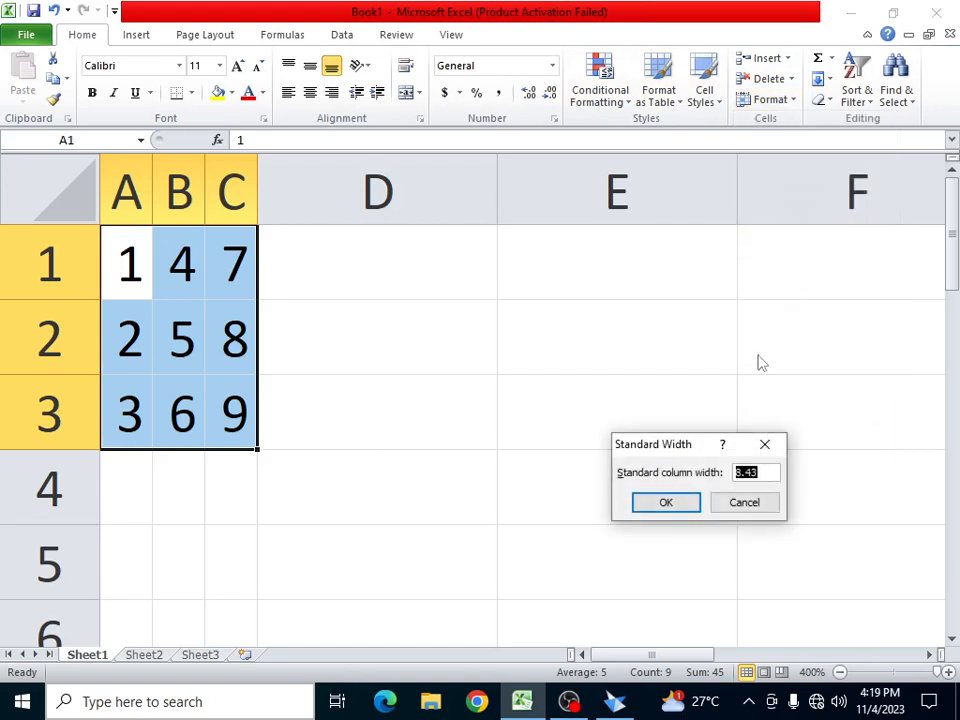
click(651, 503)
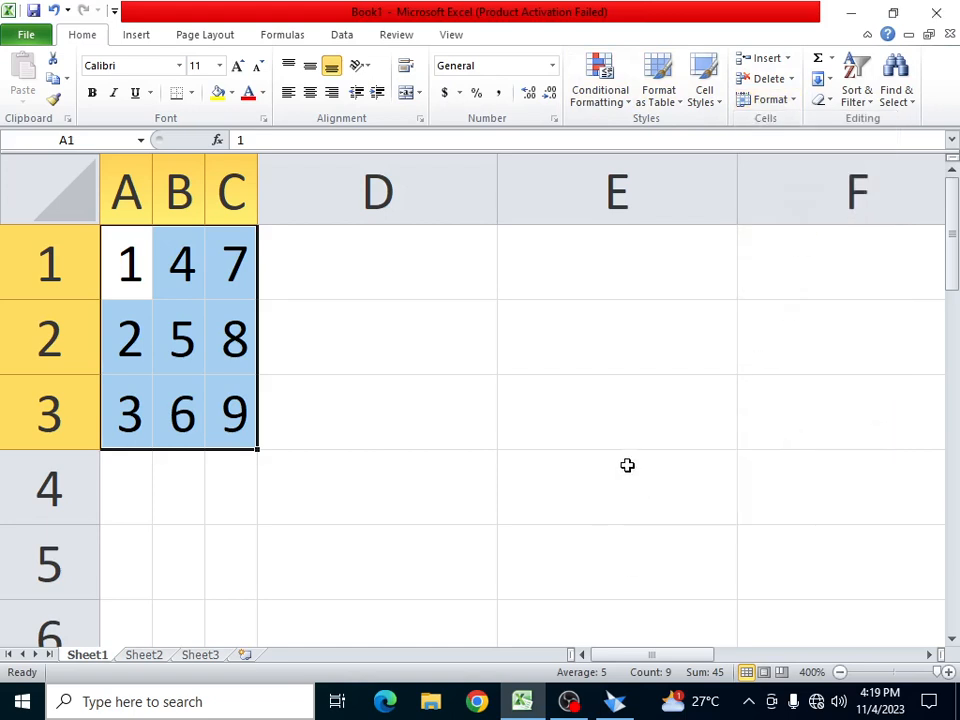
- Set columns A–C back to a column width of 8.43
click(793, 101)
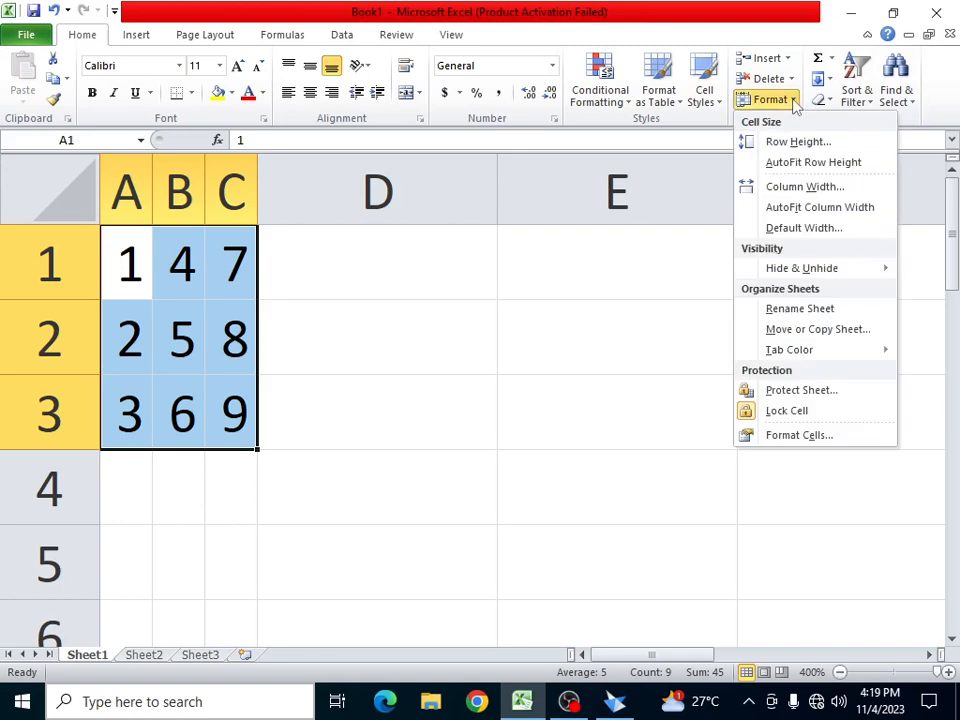
click(850, 189)
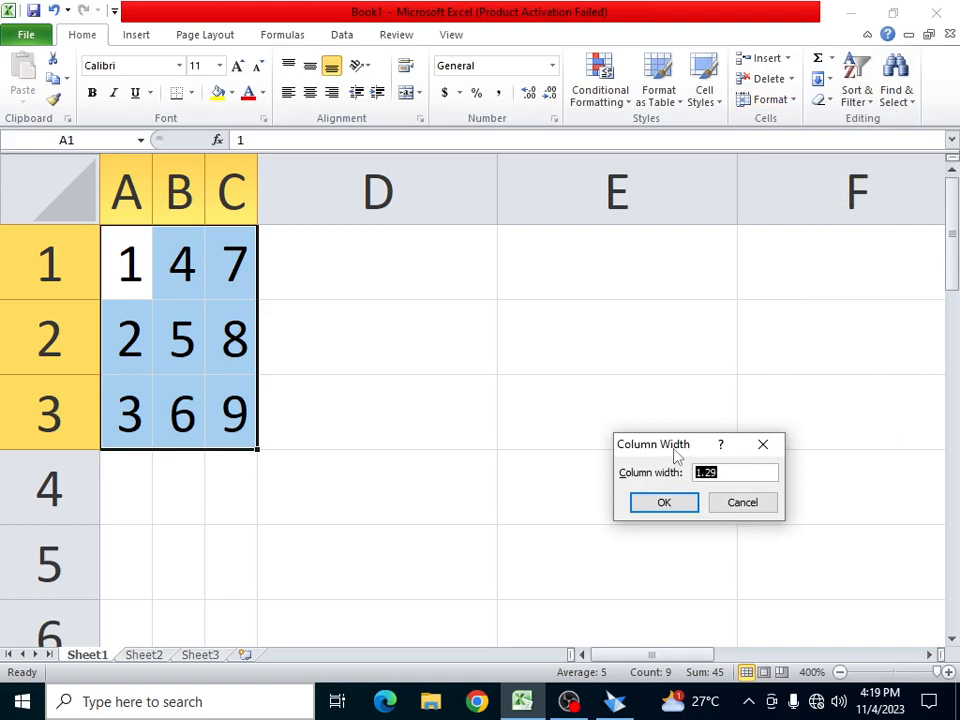
text(8.43)
click(669, 506)
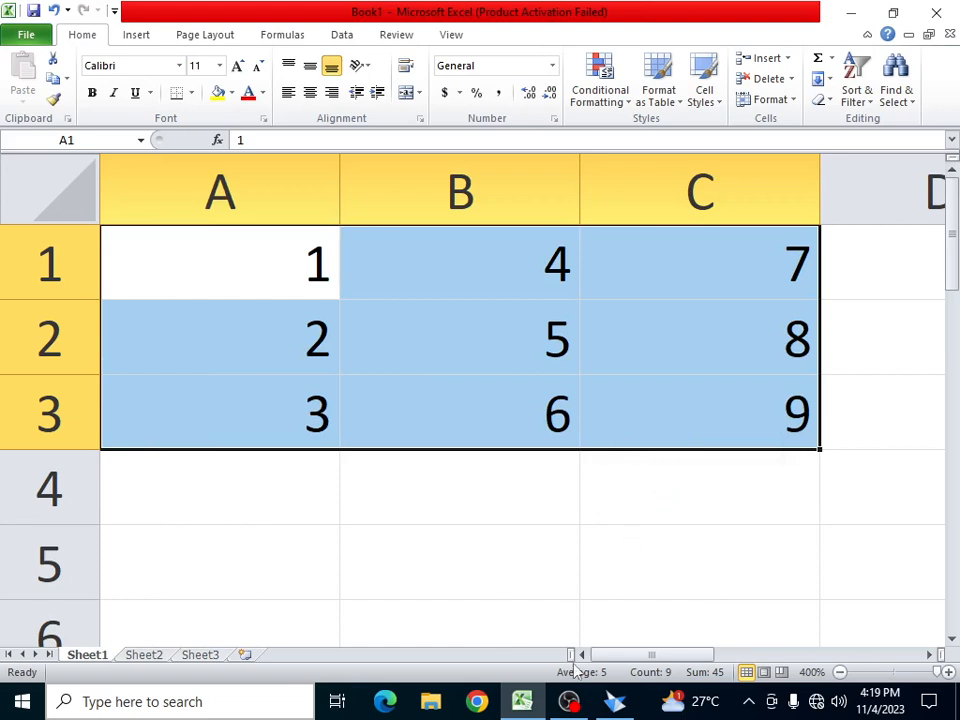
- Select cell A2 and hide row 2
click(790, 101)
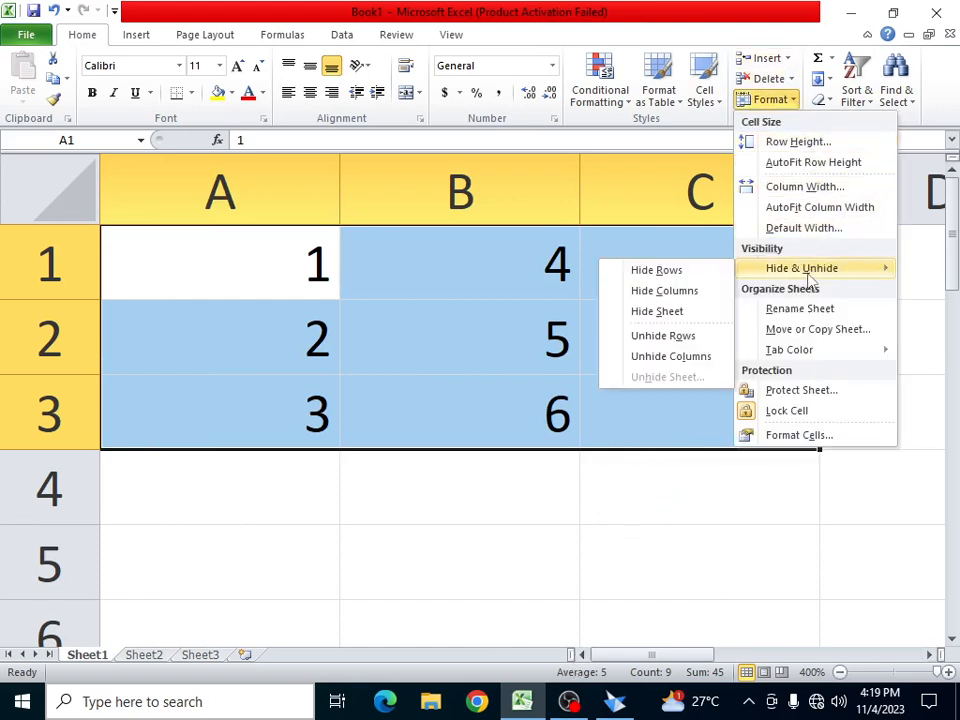
click(354, 357)
click(354, 357)
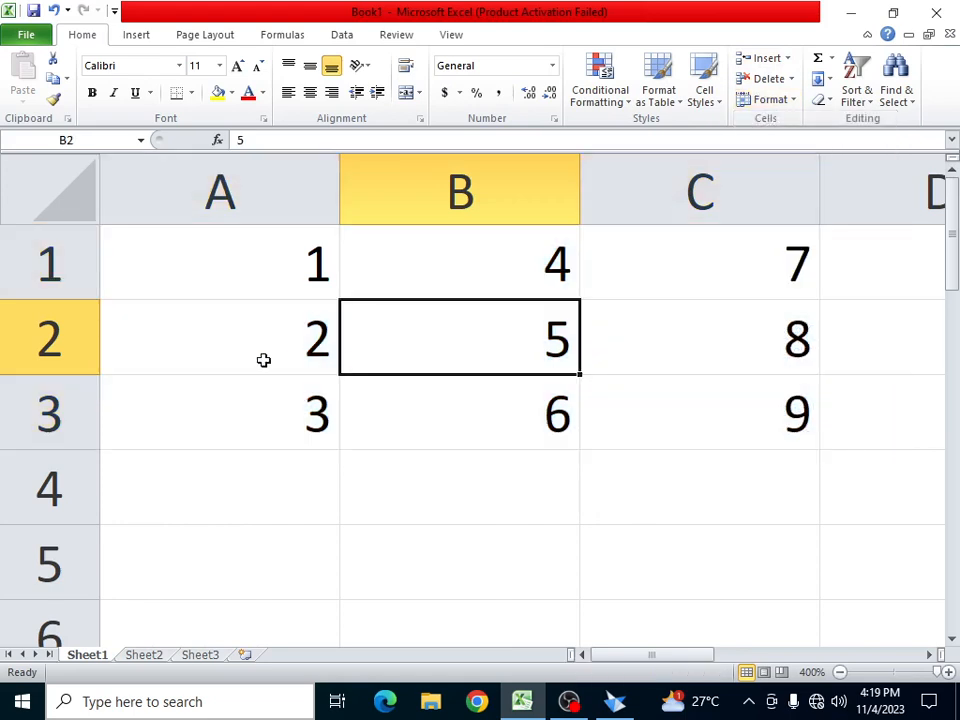
click(242, 354)
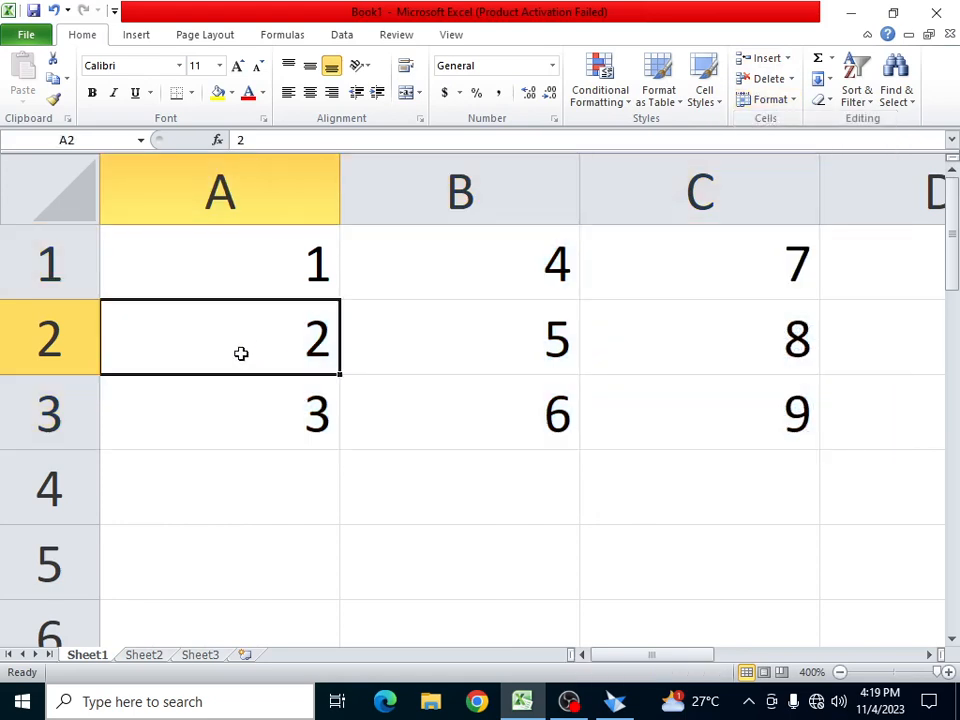
click(790, 100)
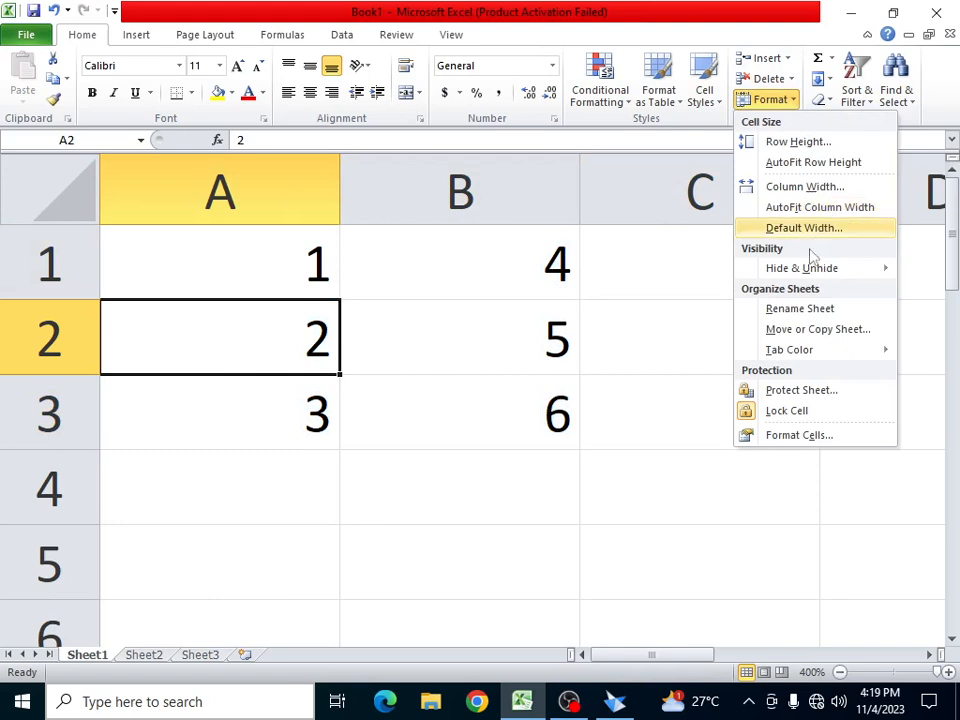
mouse_move(818, 270)
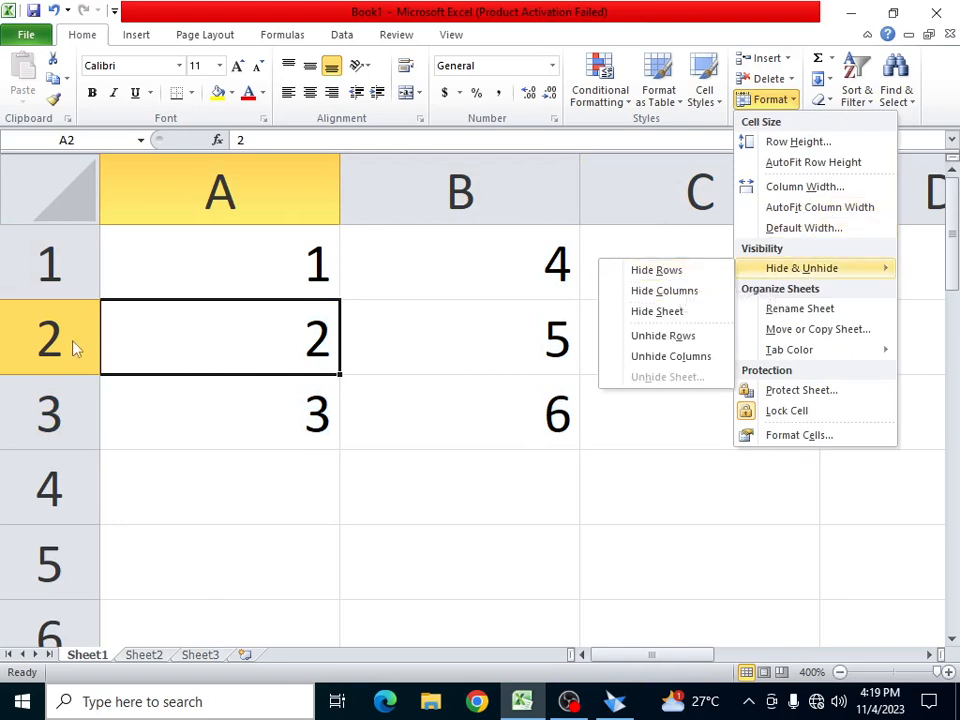
click(704, 273)
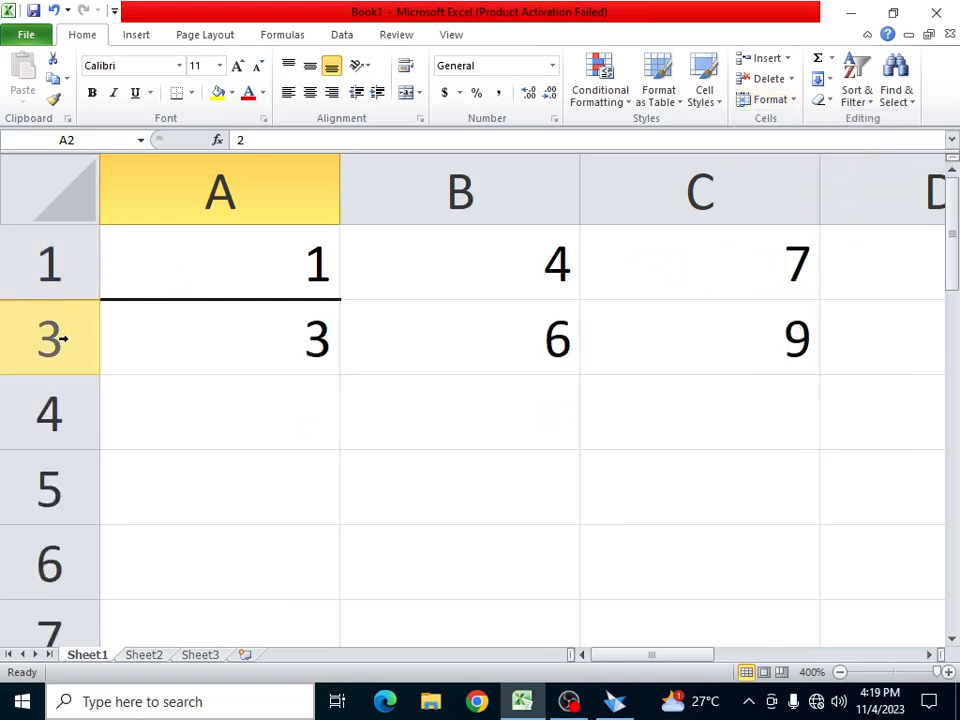
- Unhide row 2 so all nine values show again
click(791, 101)
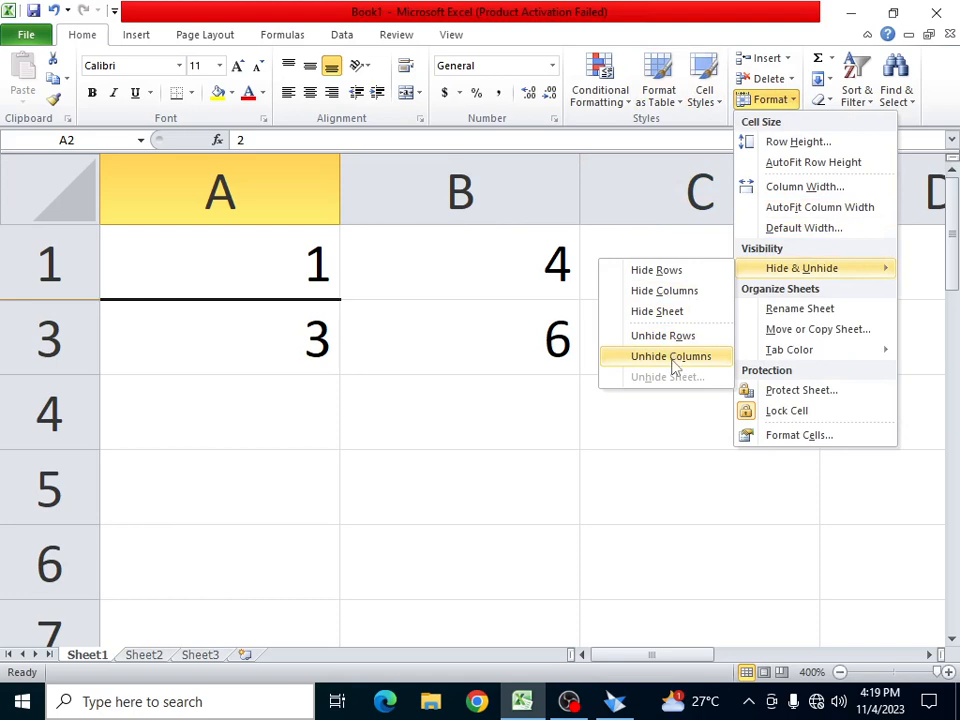
click(672, 338)
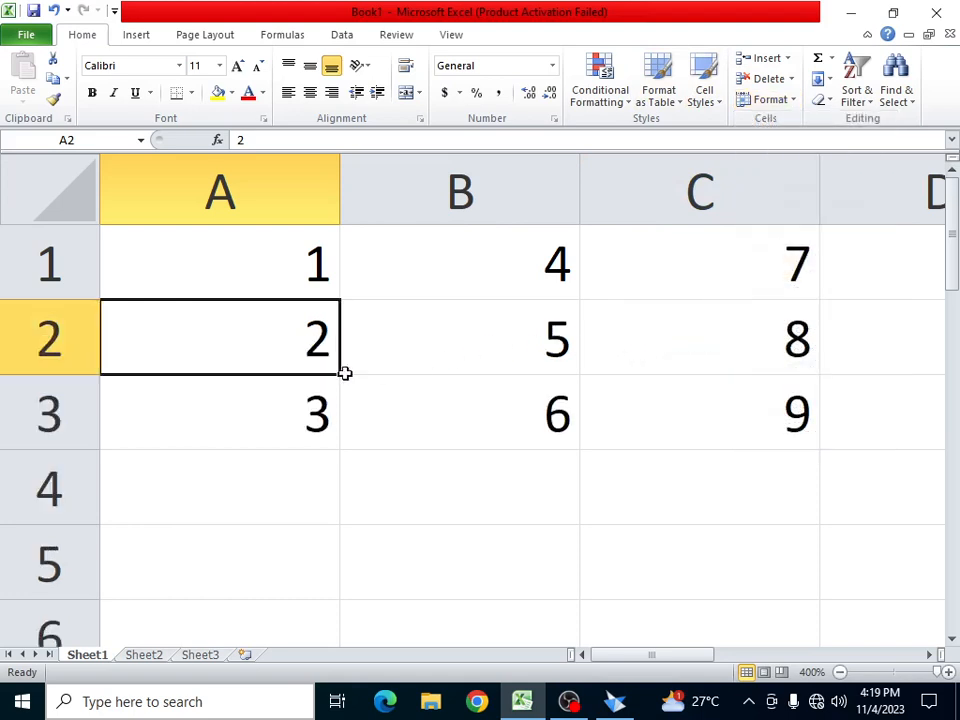
click(772, 99)
mouse_move(810, 280)
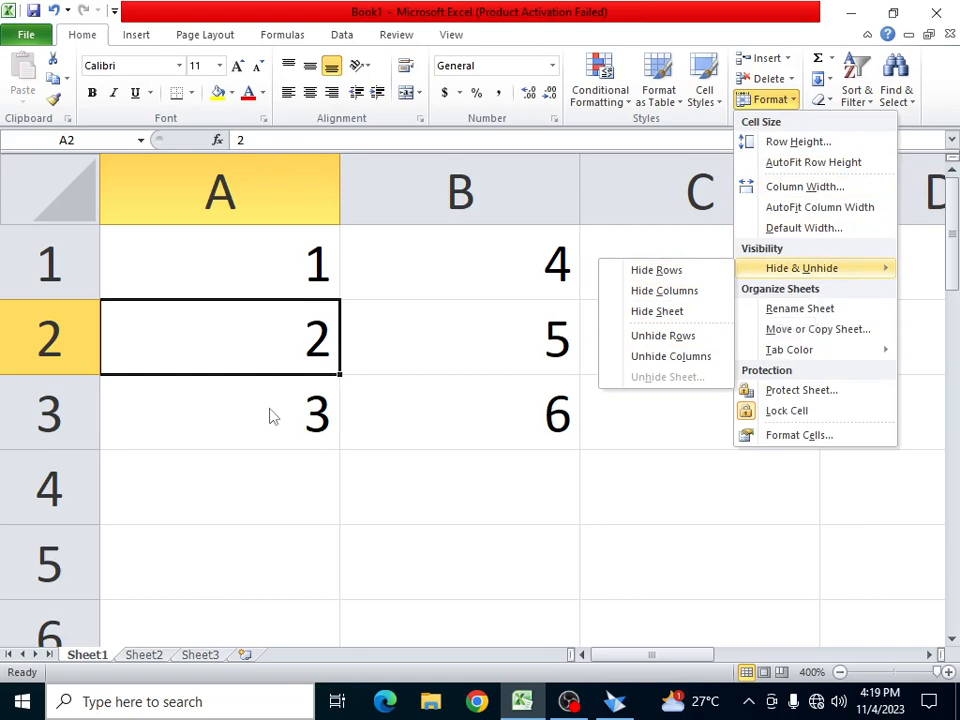
- Hide column A, then unhide it so 1, 2, 3 reappear
click(657, 291)
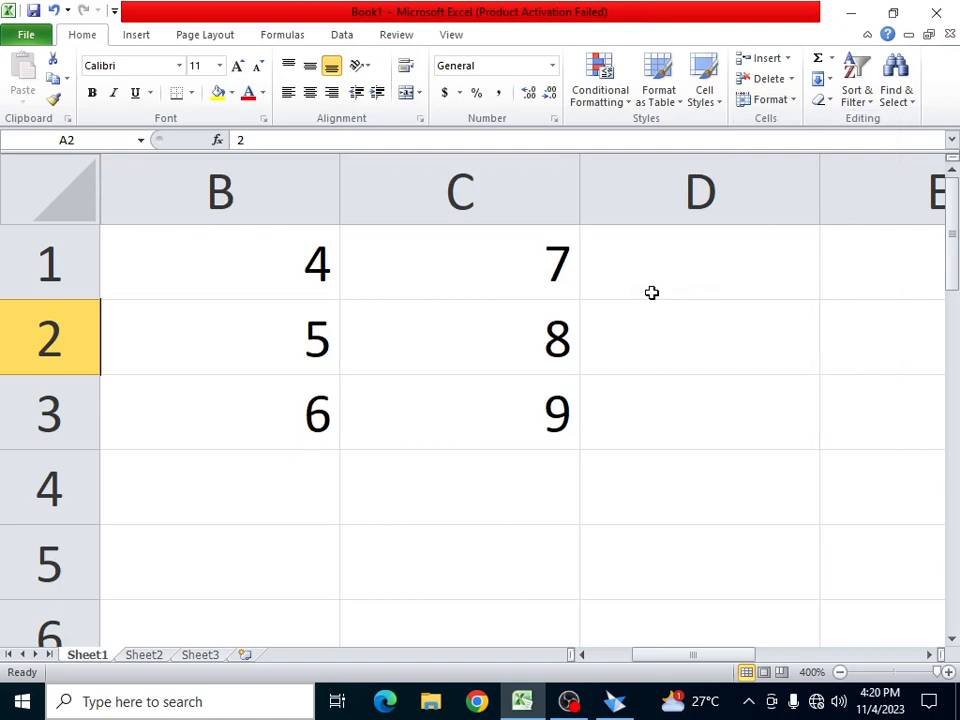
click(795, 100)
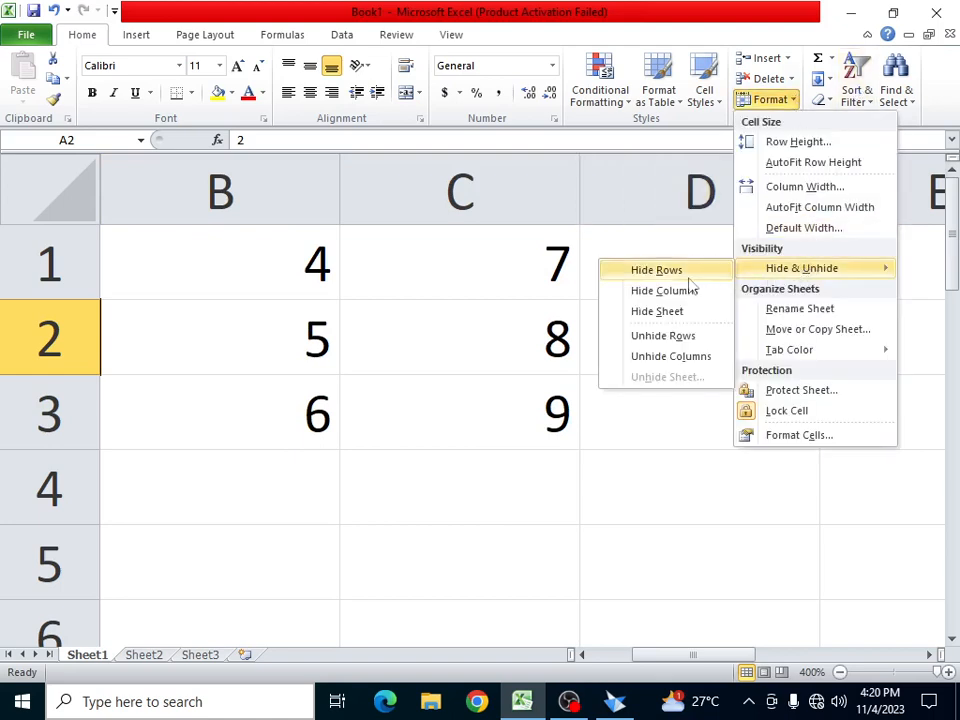
click(686, 360)
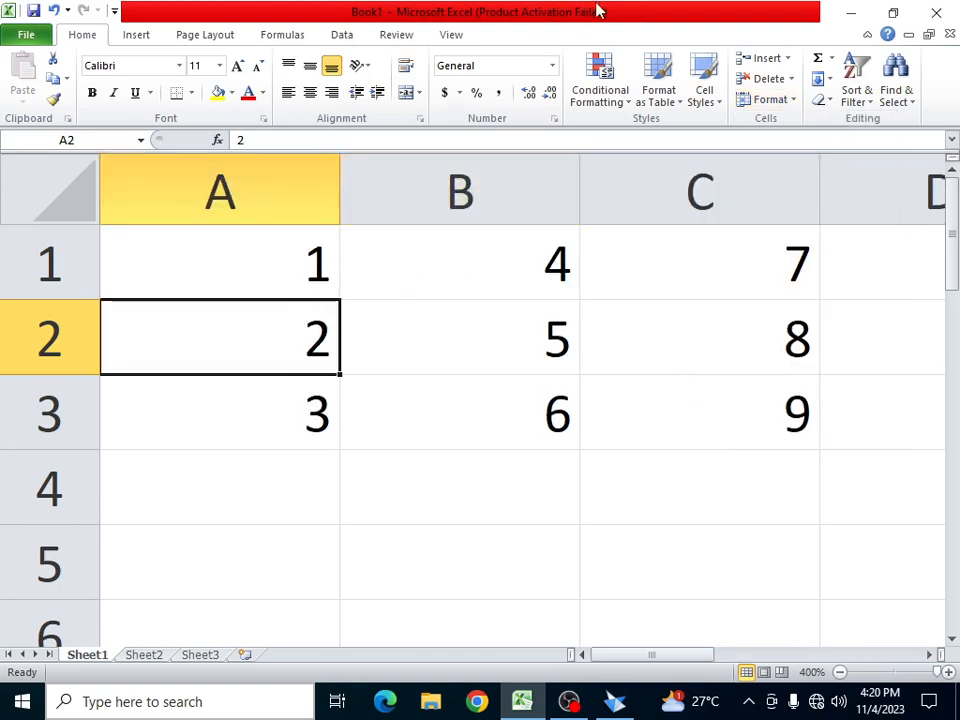
- Hide Sheet1 so Sheet2 is displayed
click(794, 101)
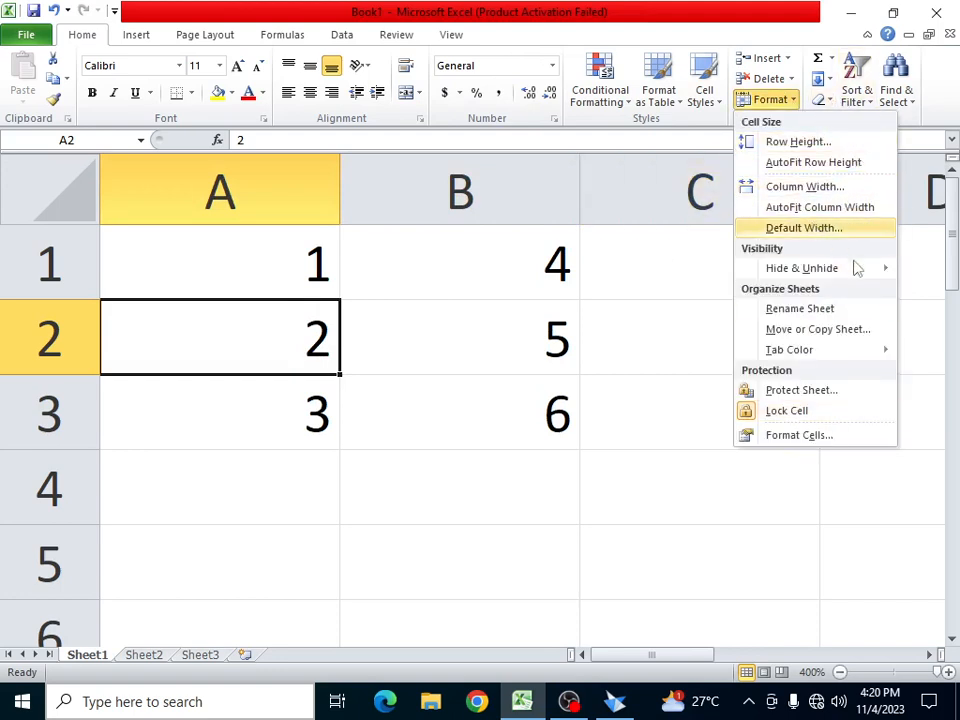
mouse_move(855, 268)
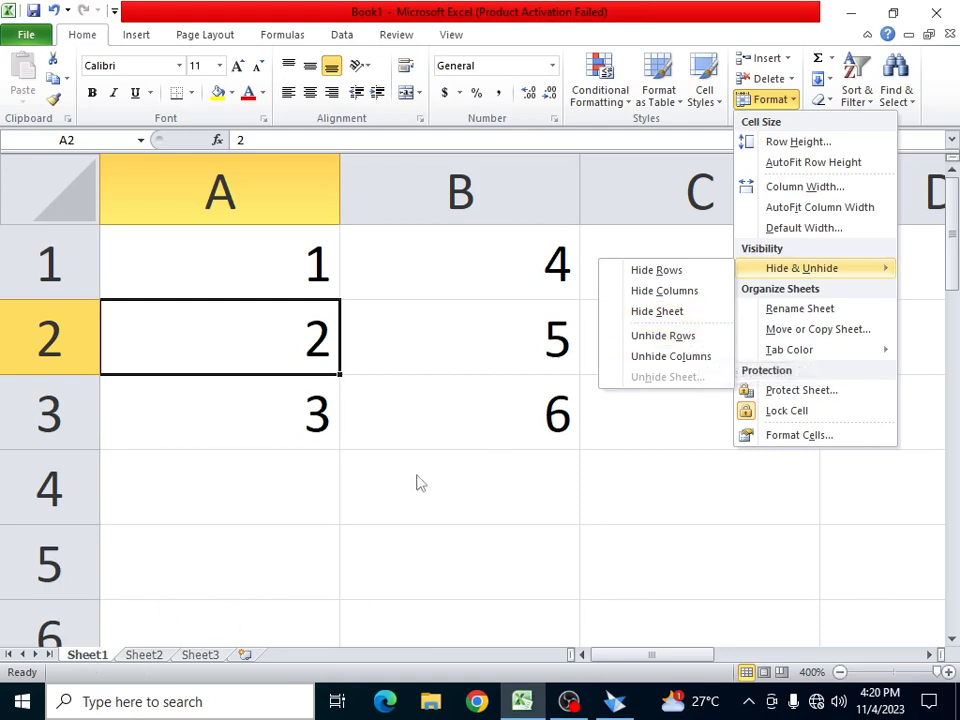
click(679, 313)
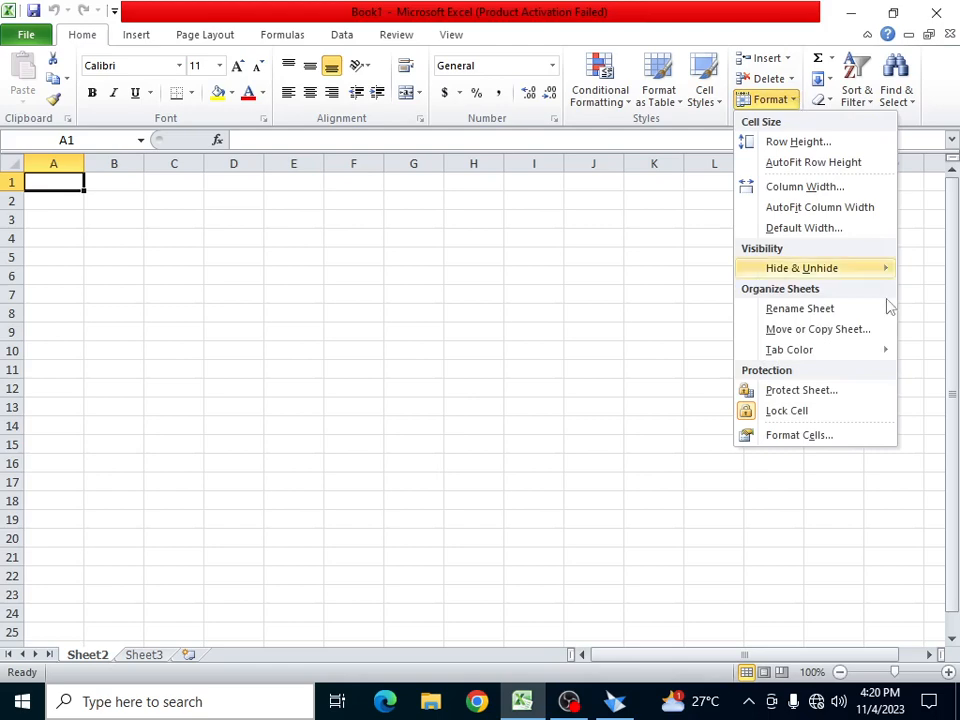
- Unhide Sheet1 from the hidden-sheets list
mouse_move(848, 270)
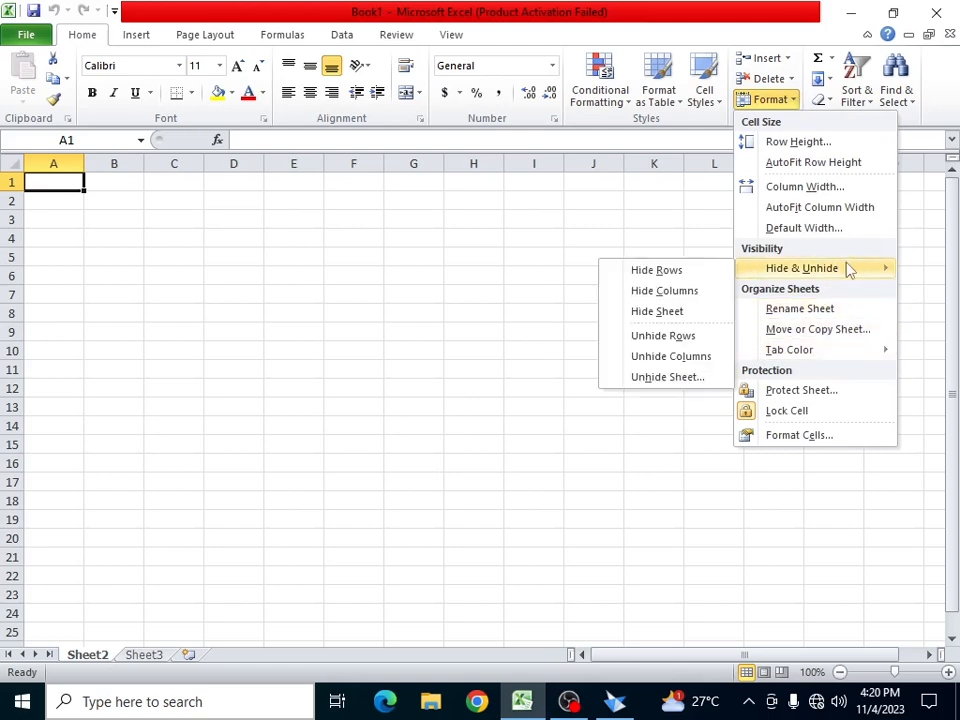
click(690, 385)
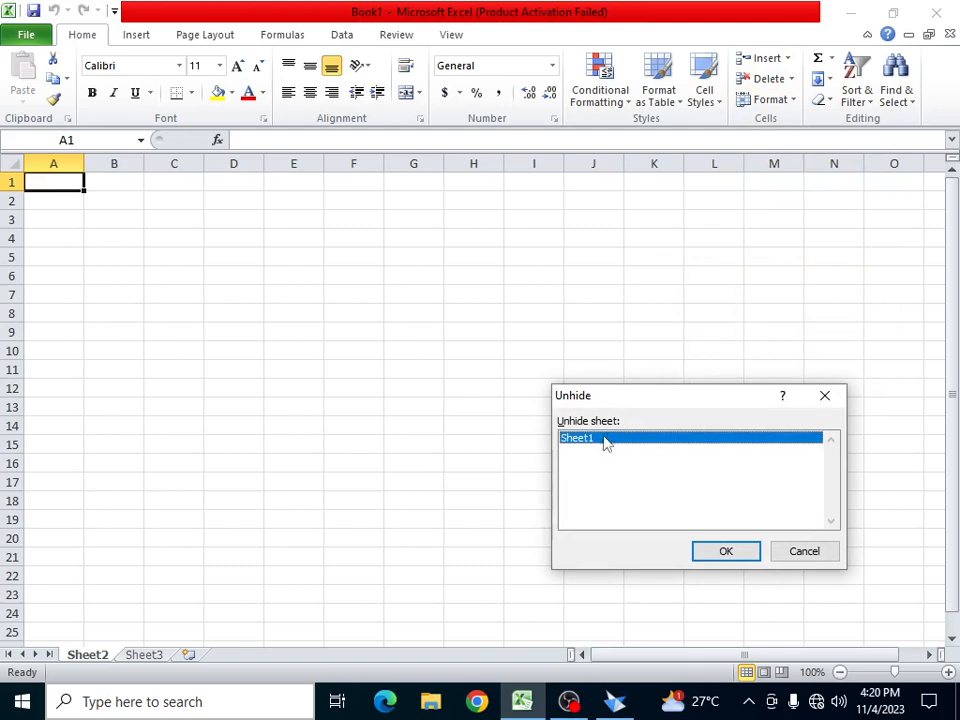
click(727, 556)
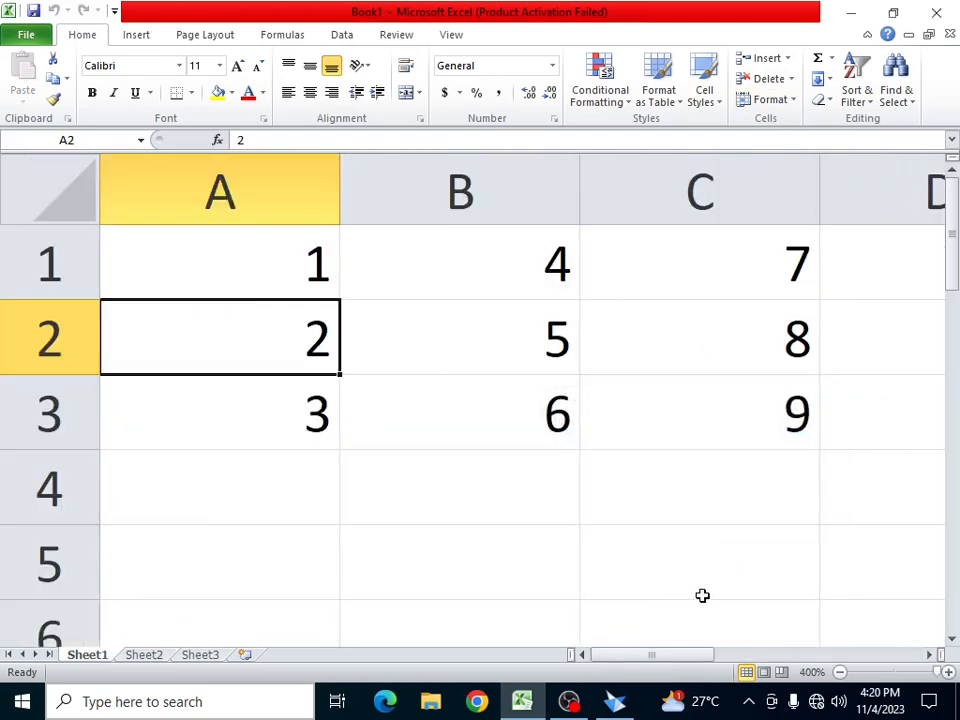
- Rename the Sheet1 tab to 'Om'
click(796, 101)
mouse_move(846, 266)
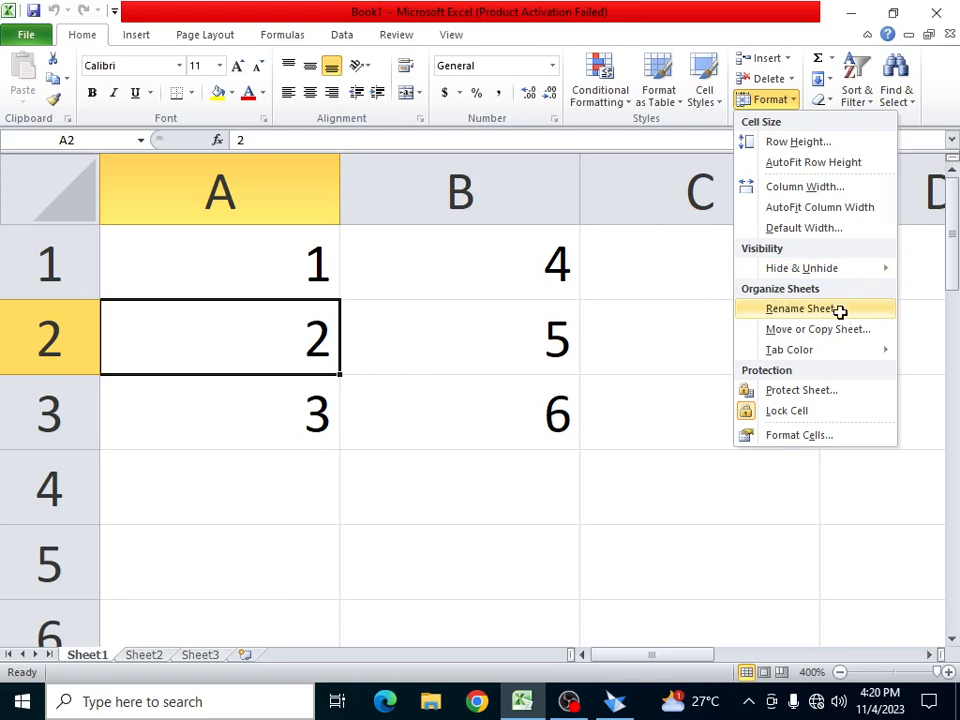
click(840, 312)
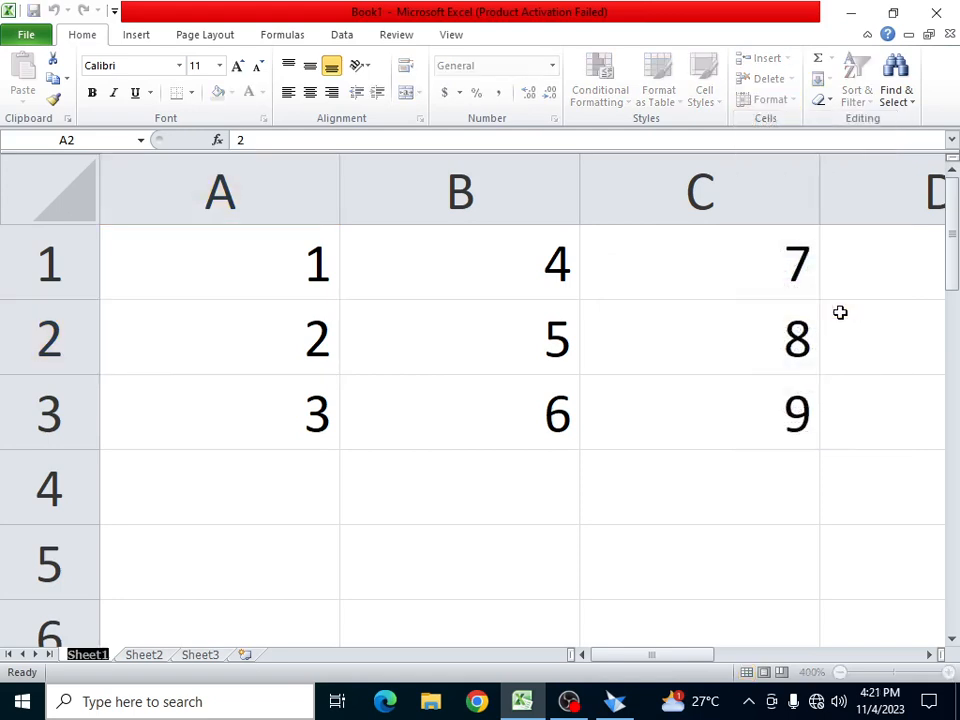
text(Om)
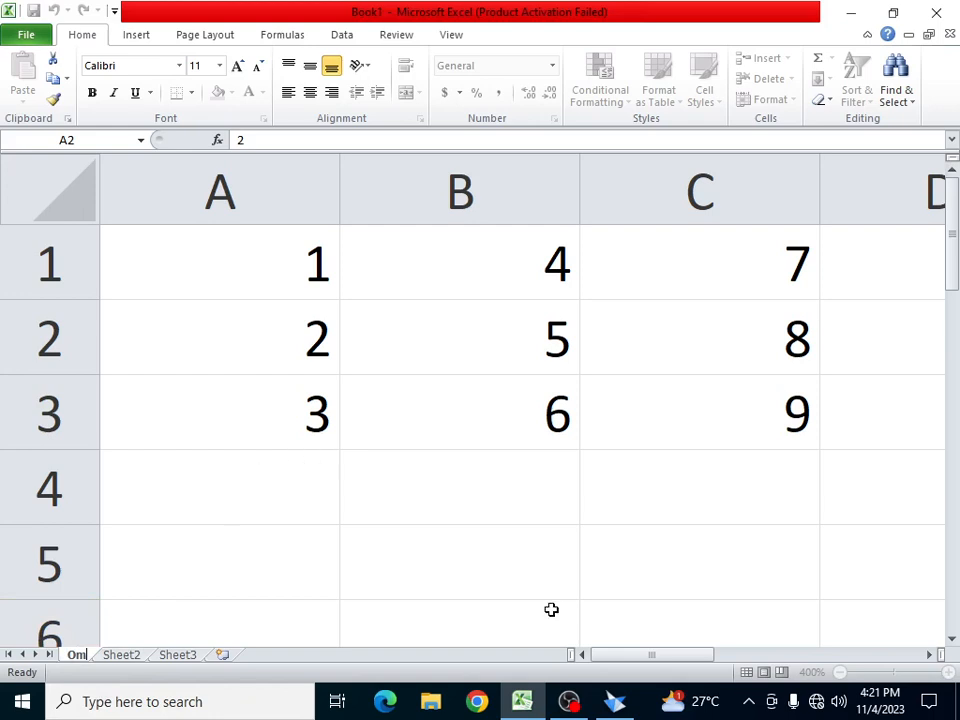
click(493, 401)
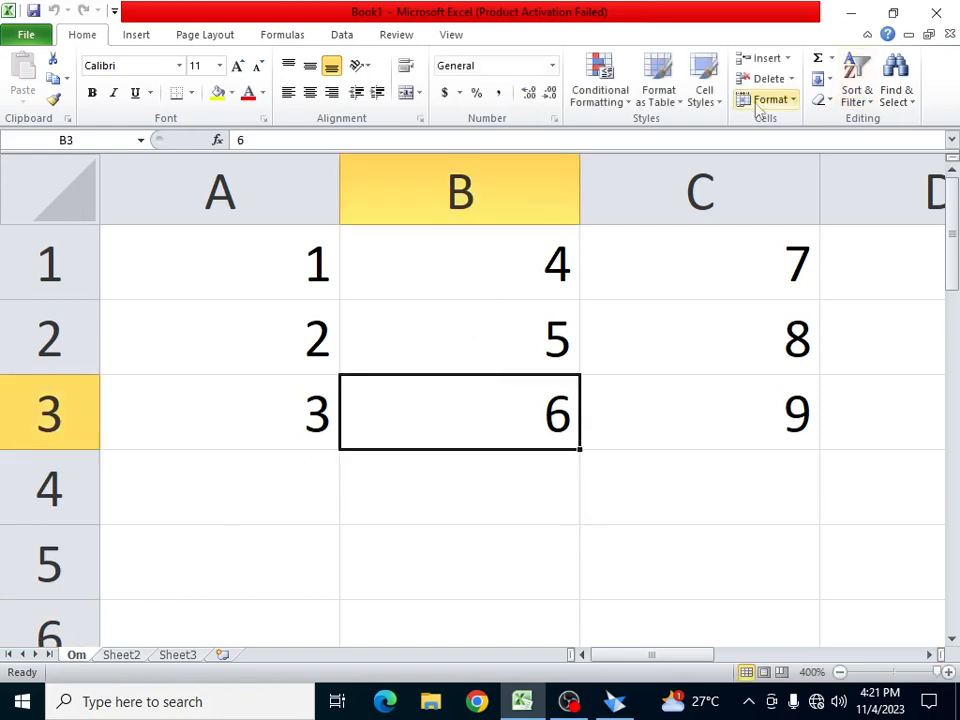
- Move the Om sheet to the end, after Sheet3
click(795, 101)
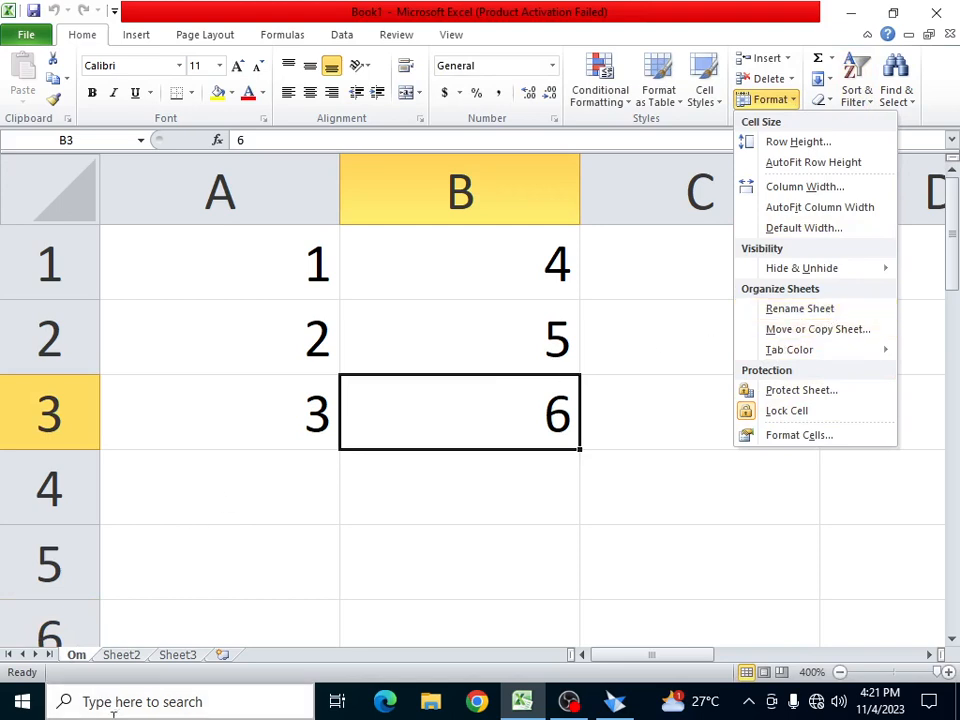
click(797, 330)
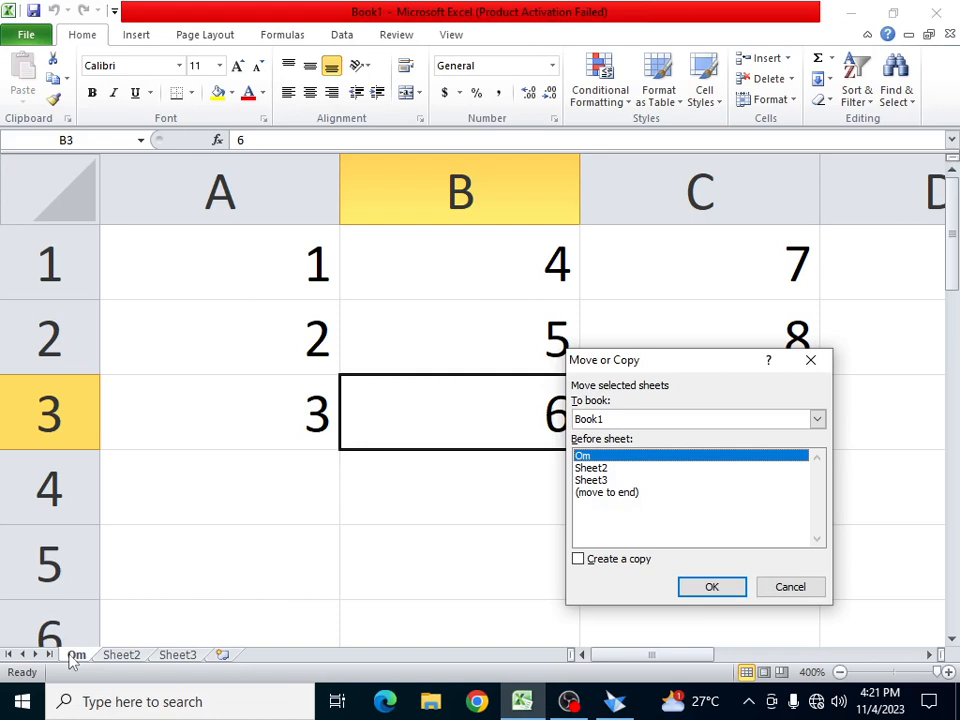
click(617, 494)
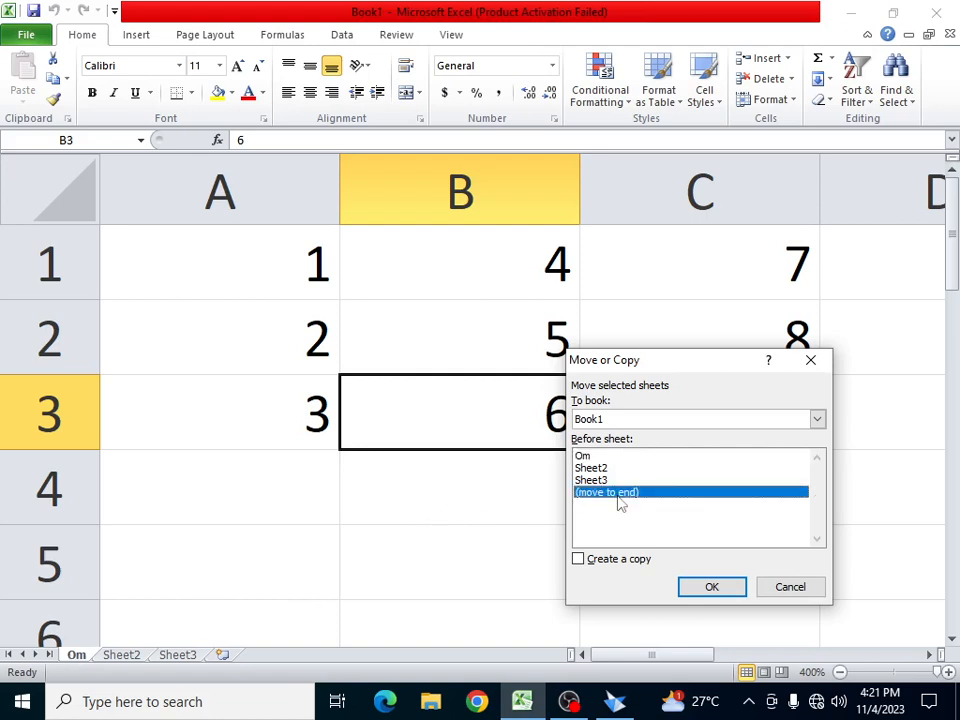
click(712, 587)
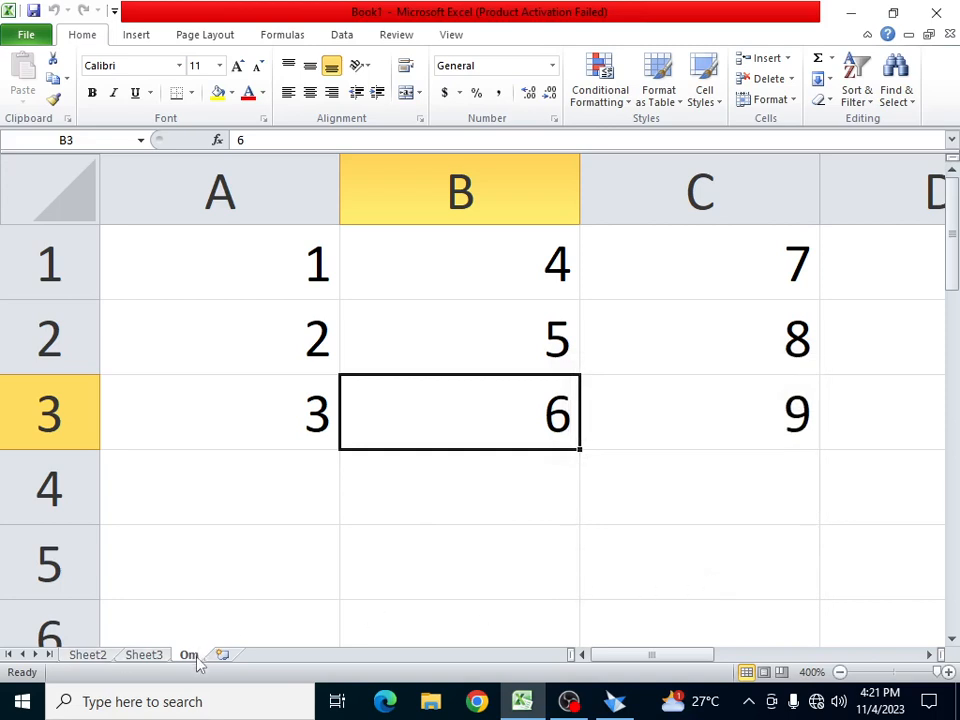
- Create a copy 'Om (2)' placed before Om, then compare the two tabs
click(760, 100)
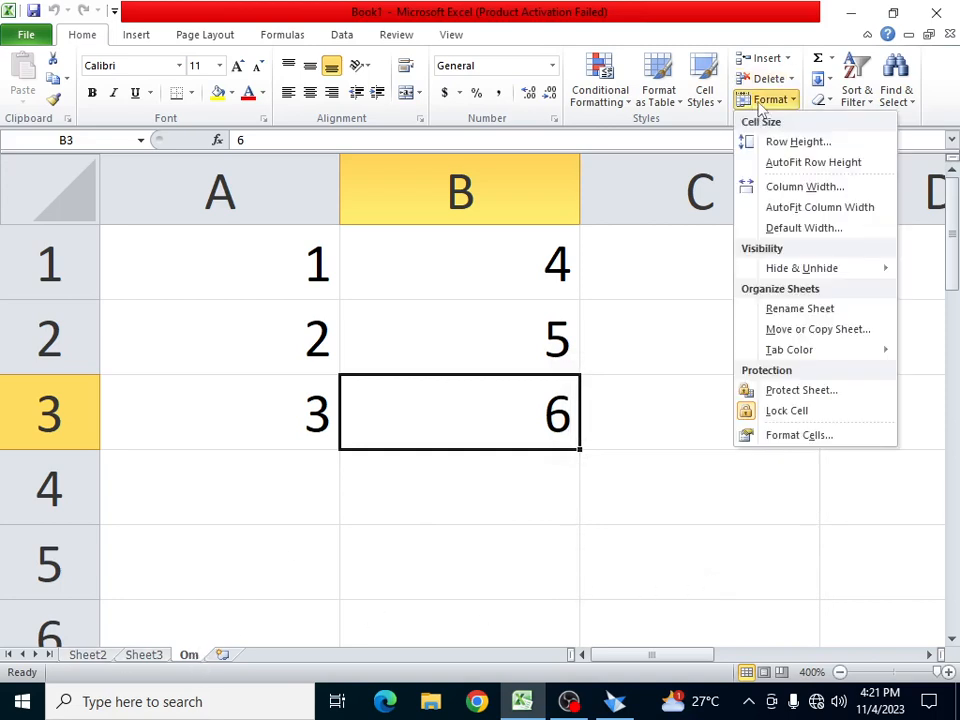
click(800, 329)
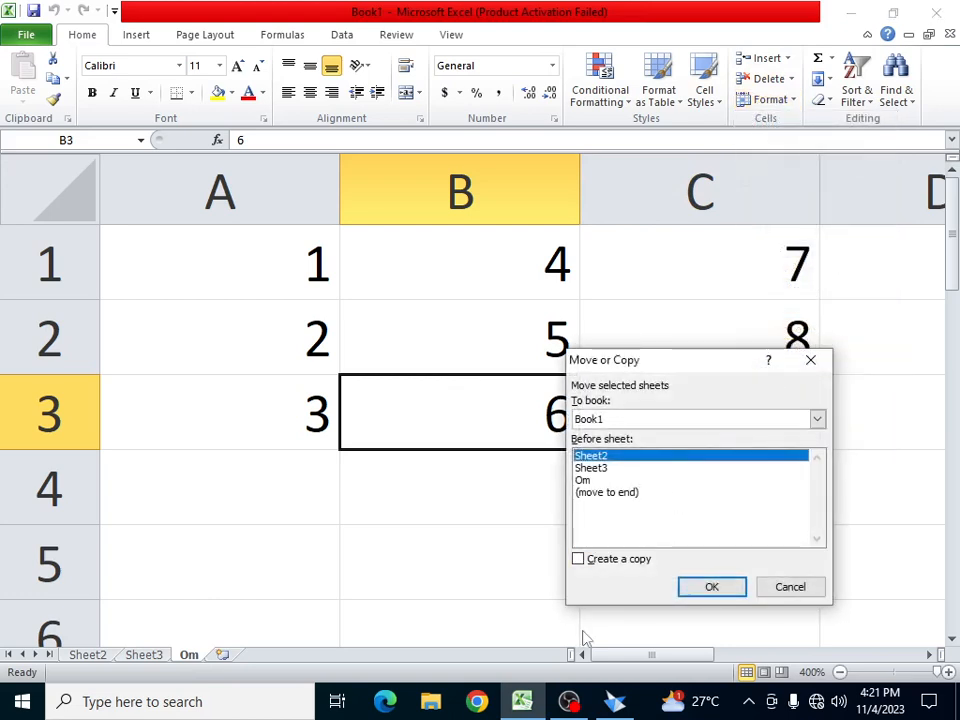
click(607, 562)
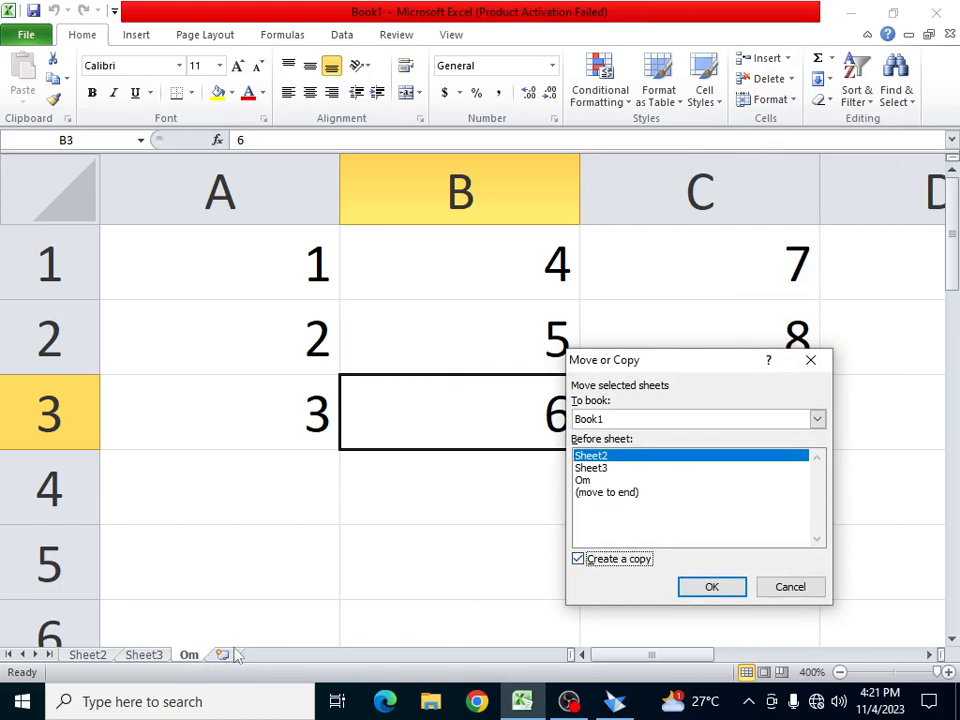
click(590, 480)
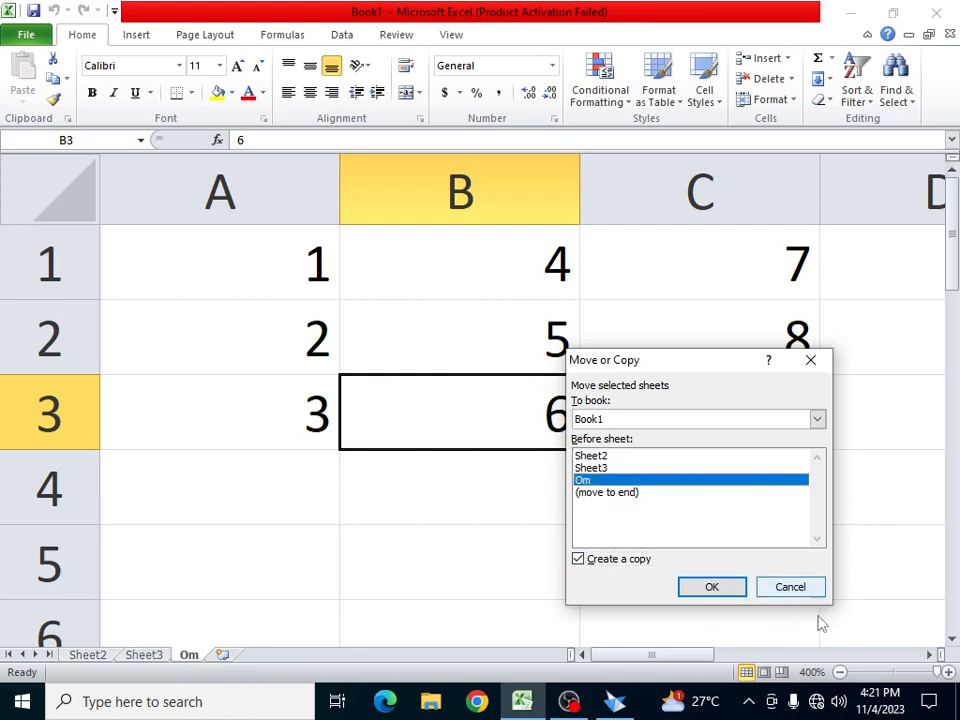
click(713, 589)
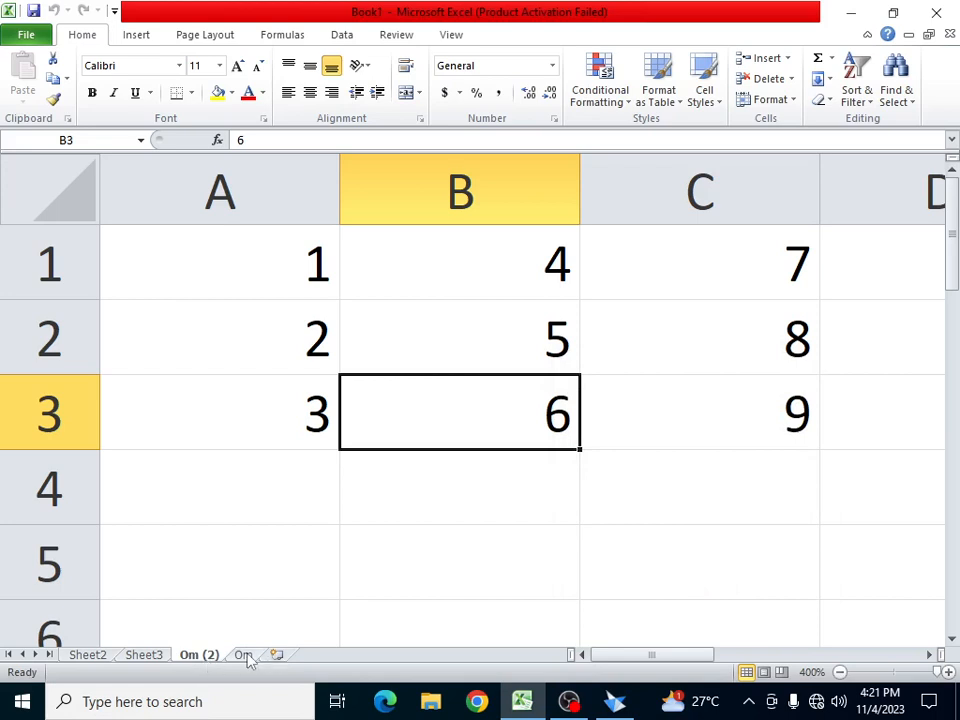
click(247, 656)
click(196, 656)
- Show the Format menu for Om (2) and preview the Tab Color palette
click(788, 100)
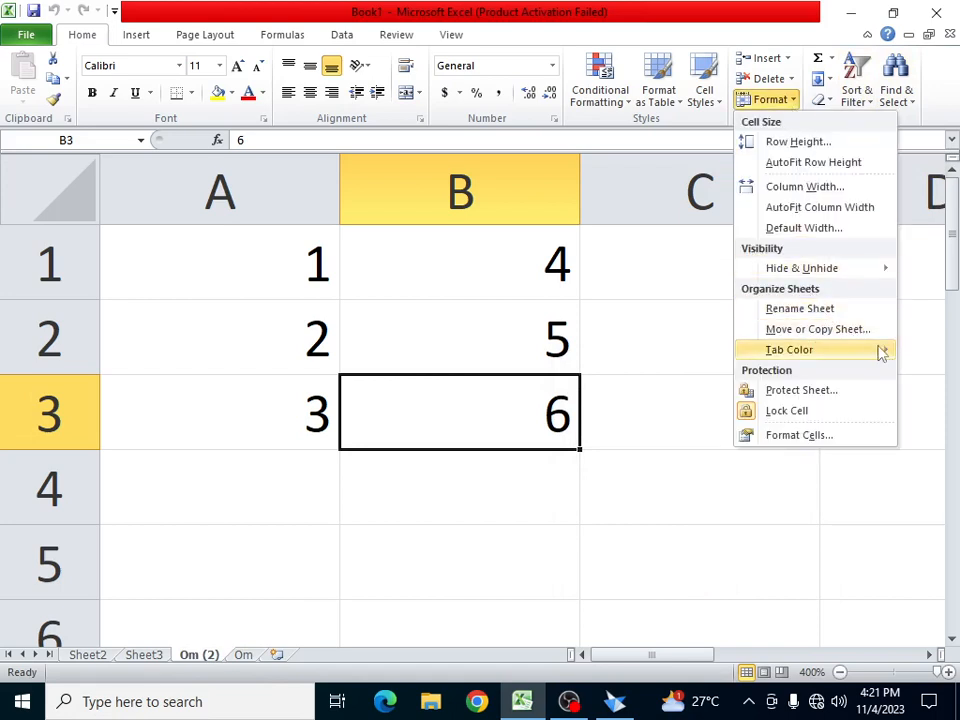
mouse_move(881, 352)
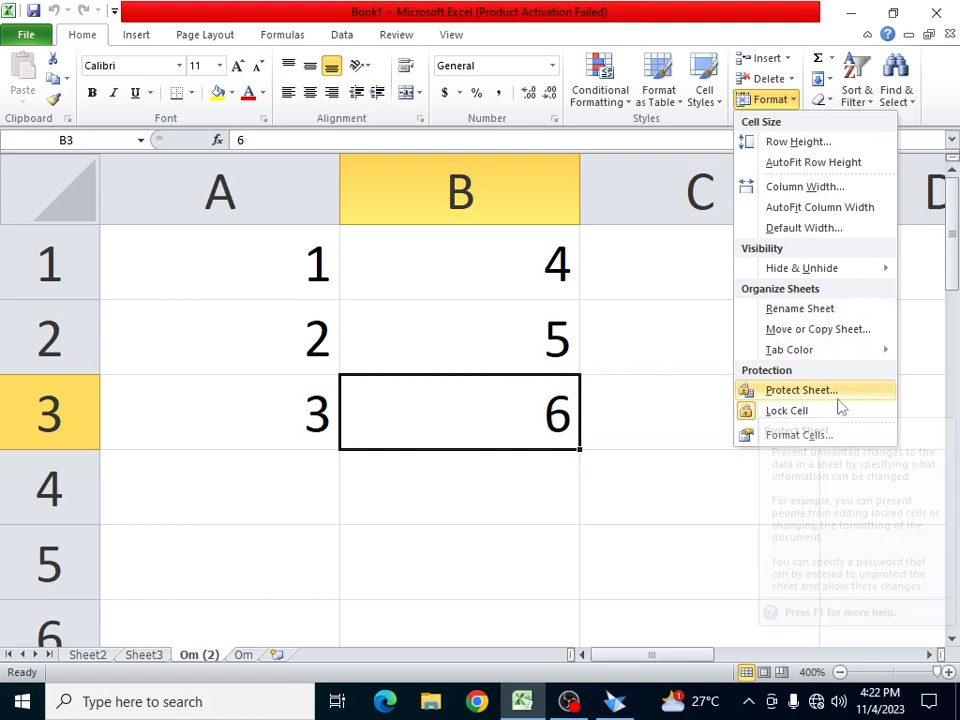
- Password-protect Om (2), allowing format, insert, hyperlink and delete permissions for rows and columns
click(800, 390)
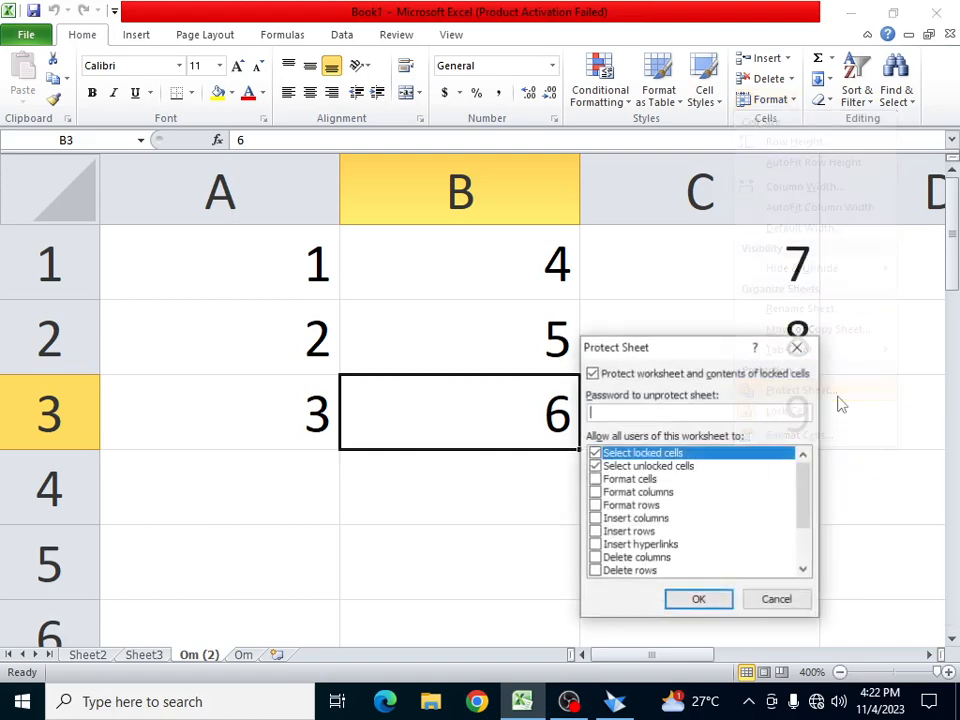
click(595, 480)
click(595, 492)
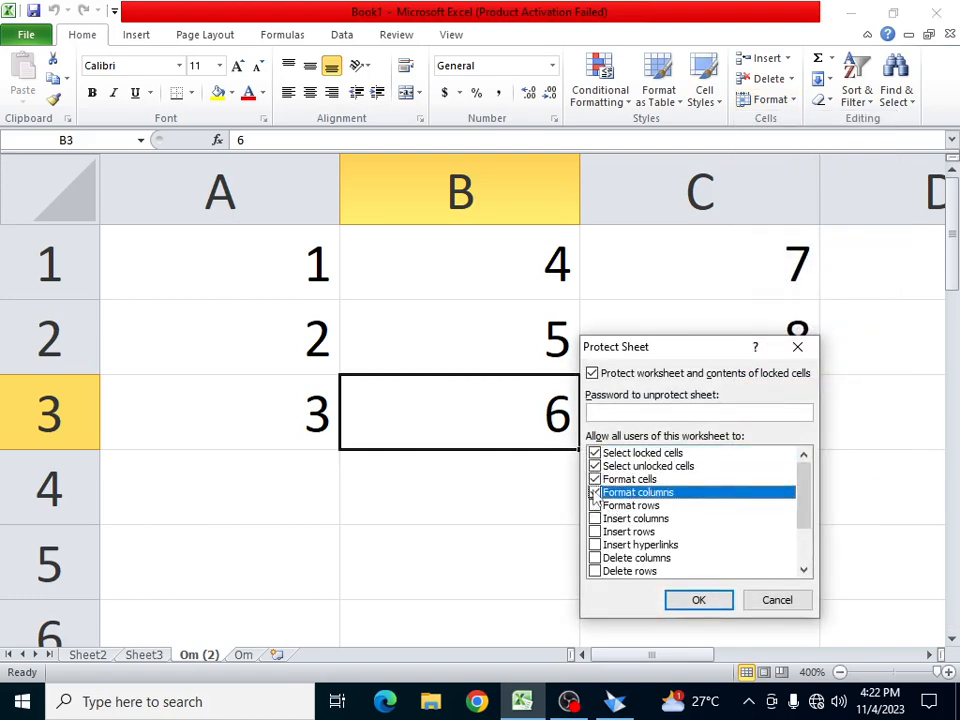
click(595, 506)
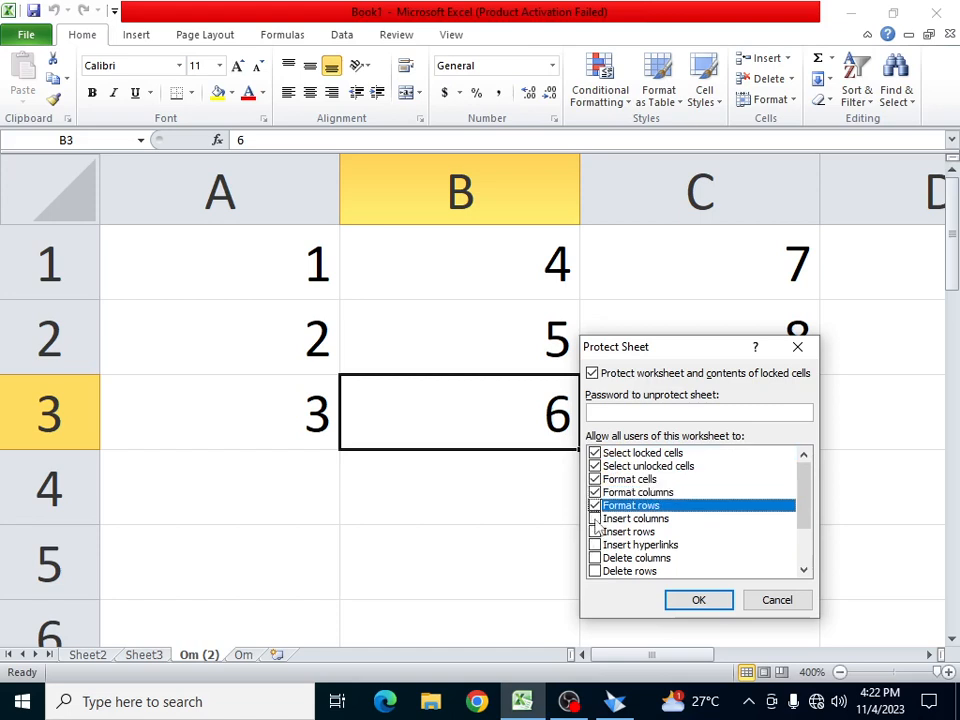
click(595, 519)
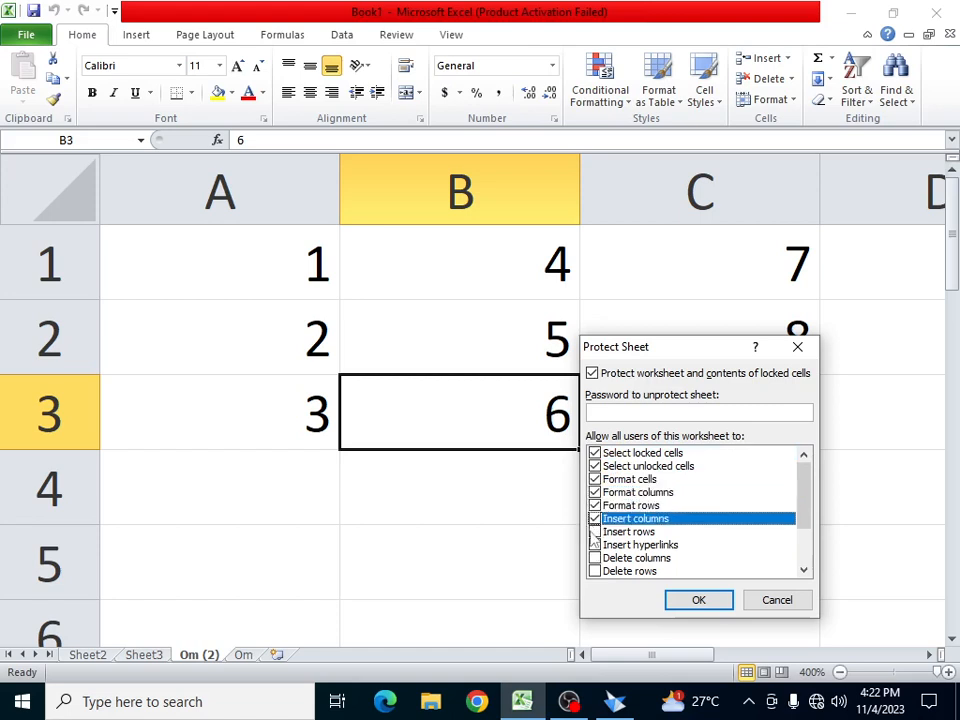
click(595, 532)
click(595, 545)
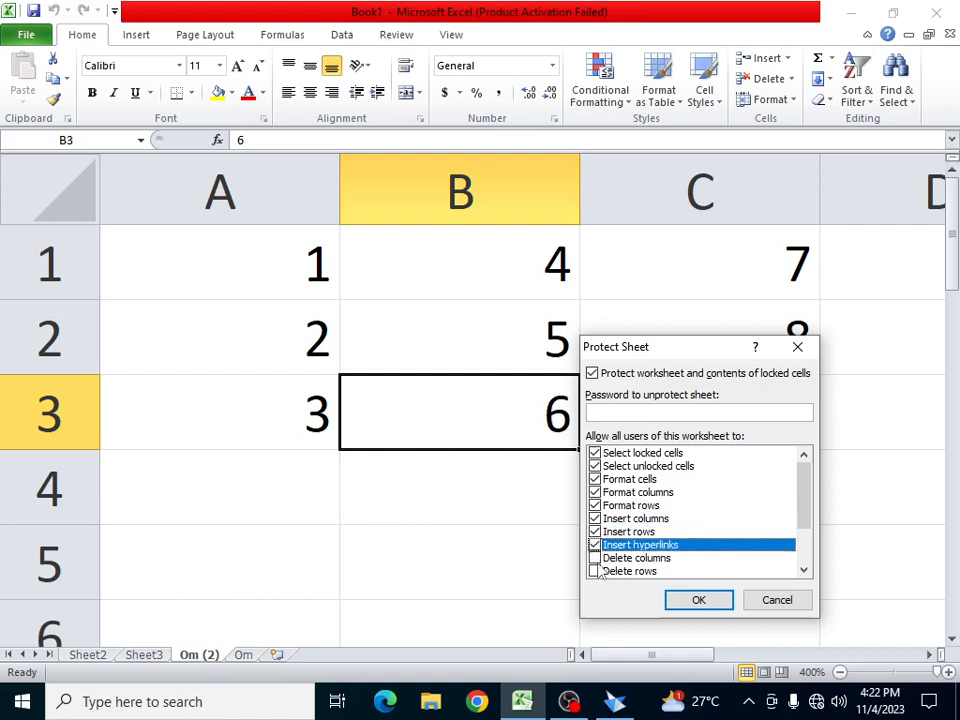
click(595, 558)
click(595, 571)
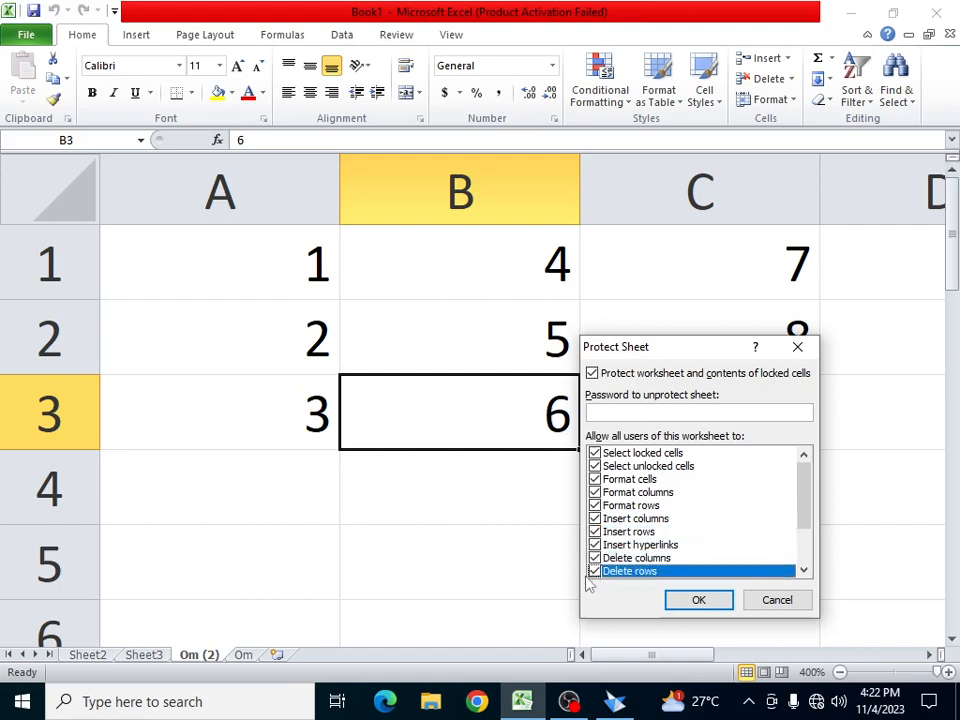
click(623, 415)
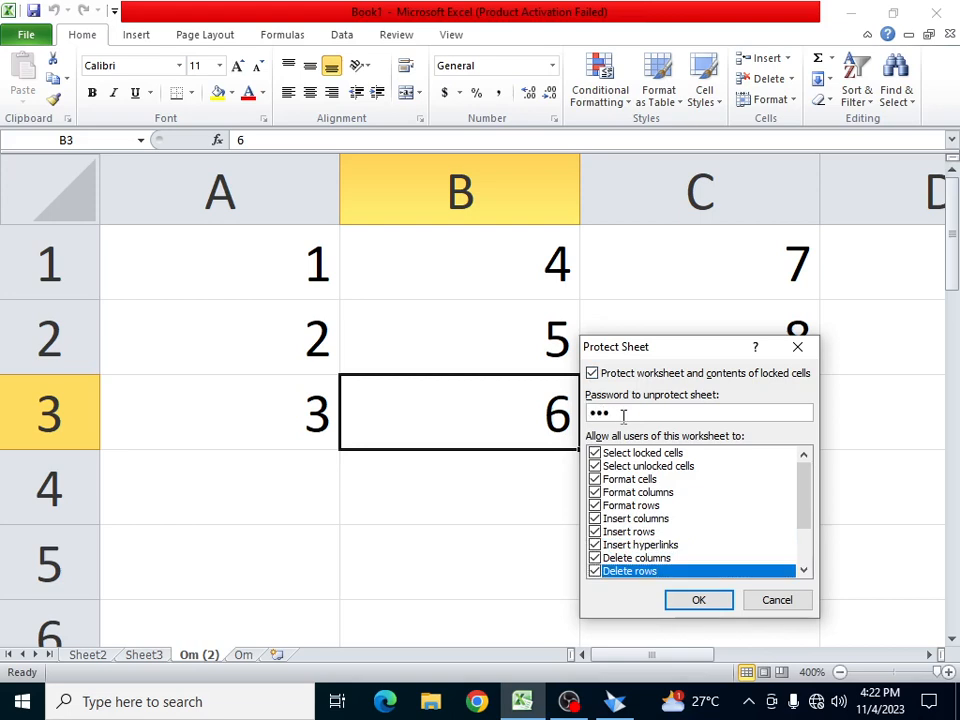
click(694, 598)
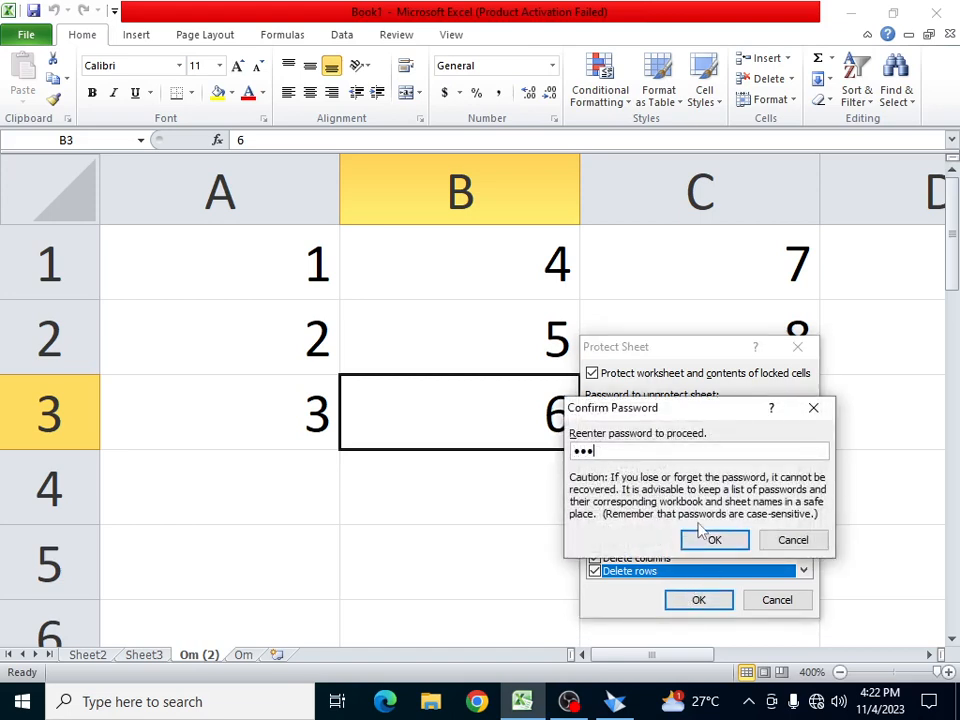
click(731, 540)
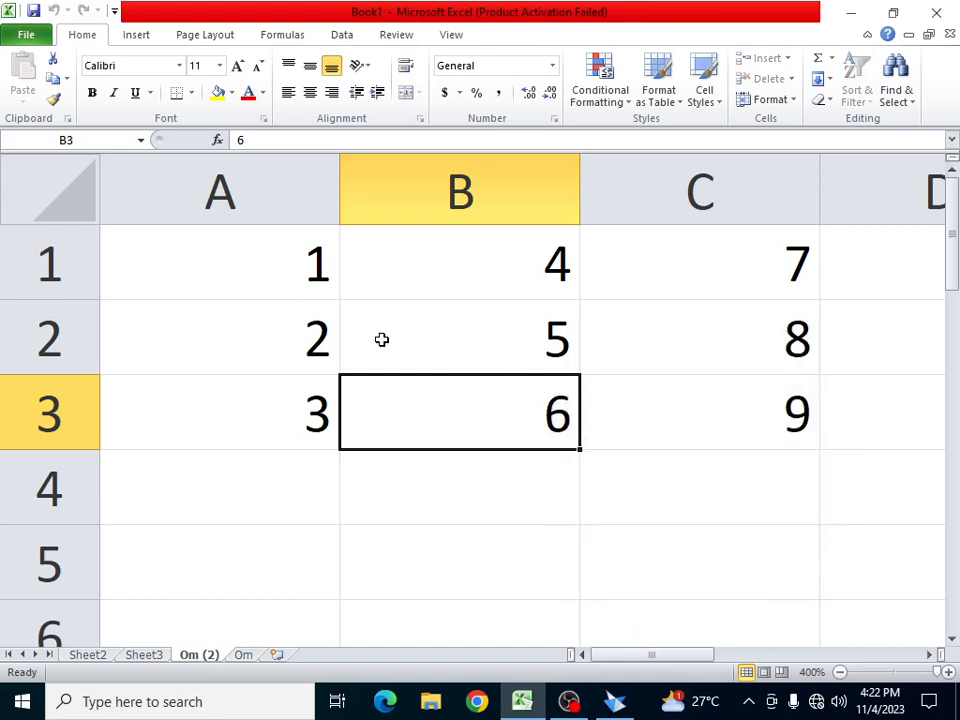
- After the read-only warning on B3, unprotect Om (2) with its password and type 'fhg hyf yuy t' into B3
key(Delete)
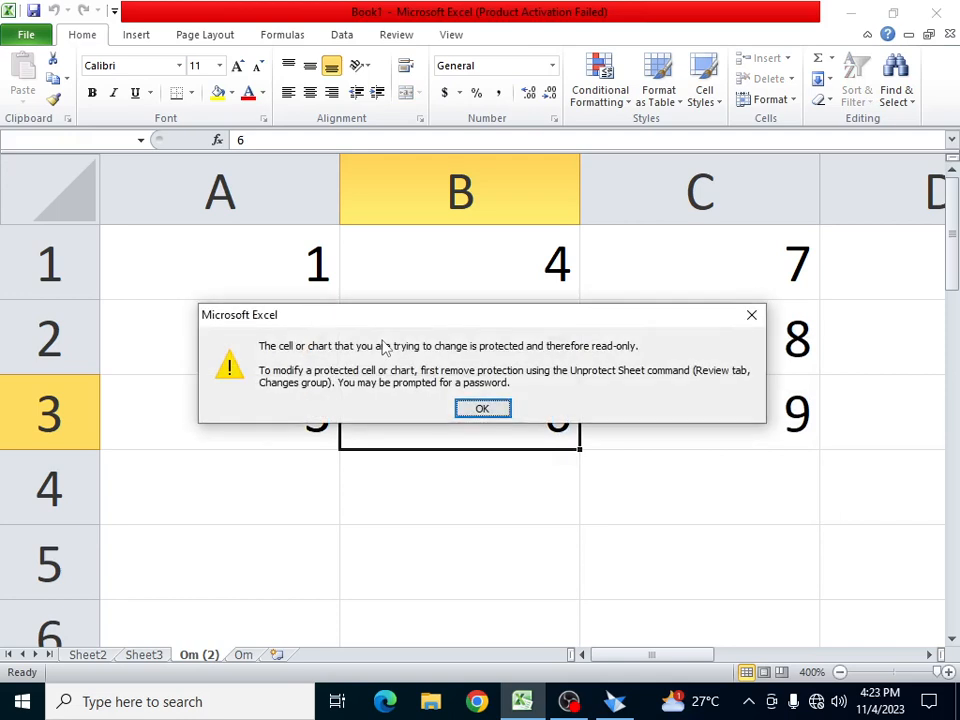
key(Return)
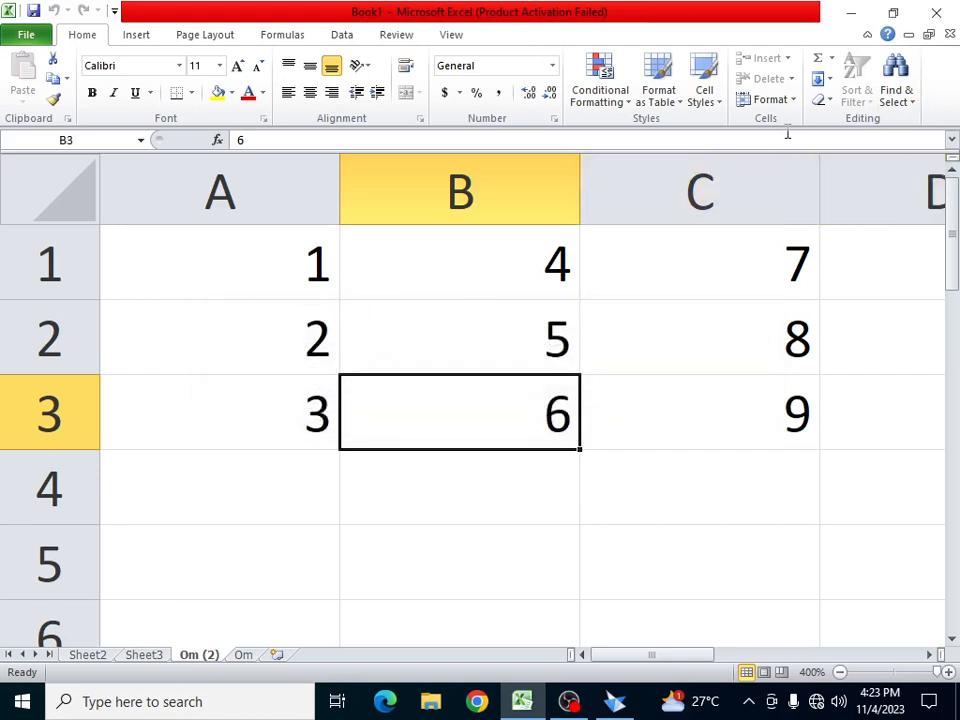
click(793, 100)
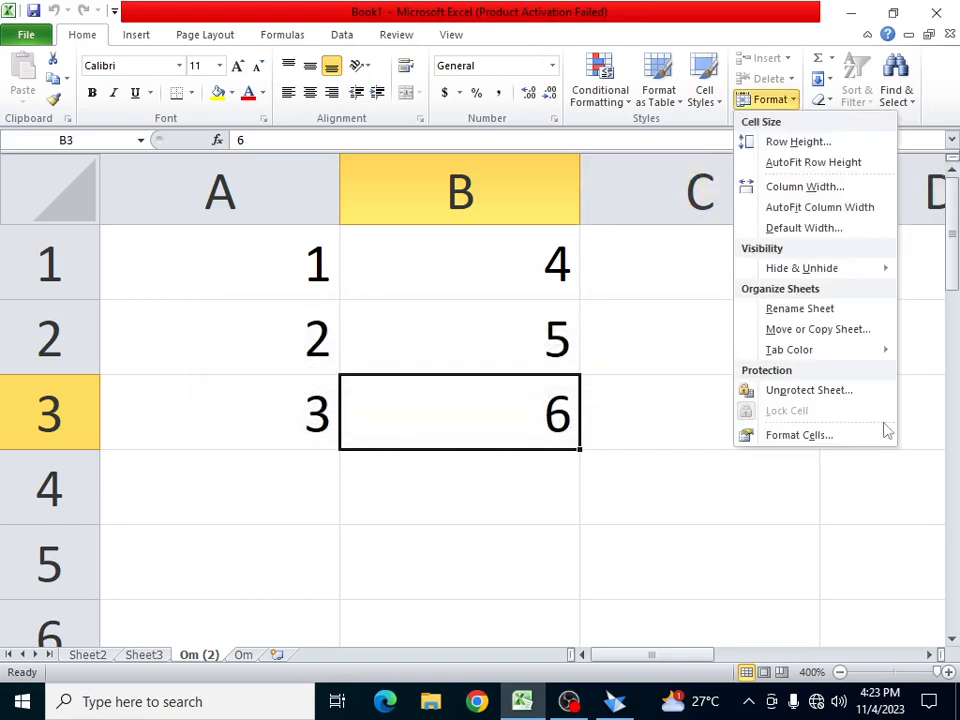
click(851, 391)
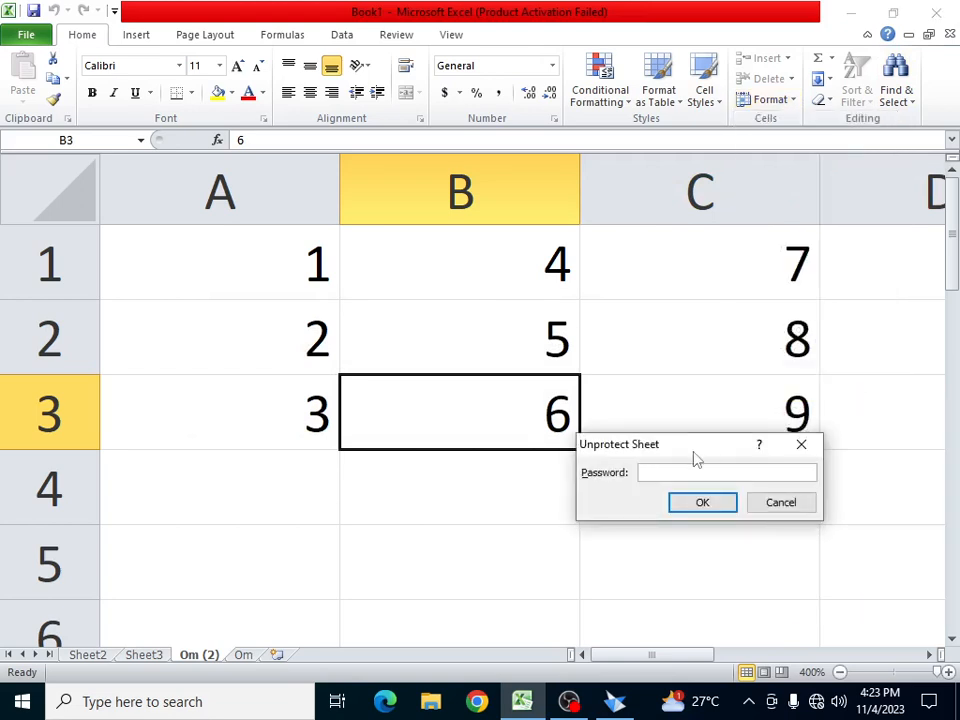
text(123)
click(714, 505)
text(fhg  hyf yuy t)
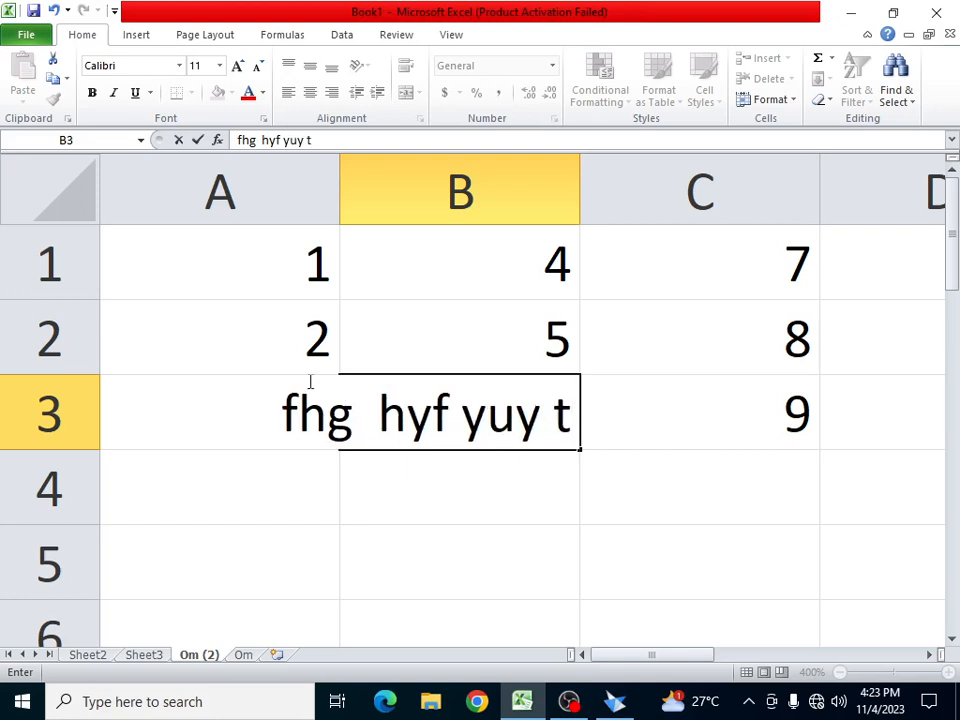
- Commit B3 and enter 'hg jh g' into cell B2
click(493, 317)
text(hg jh g)
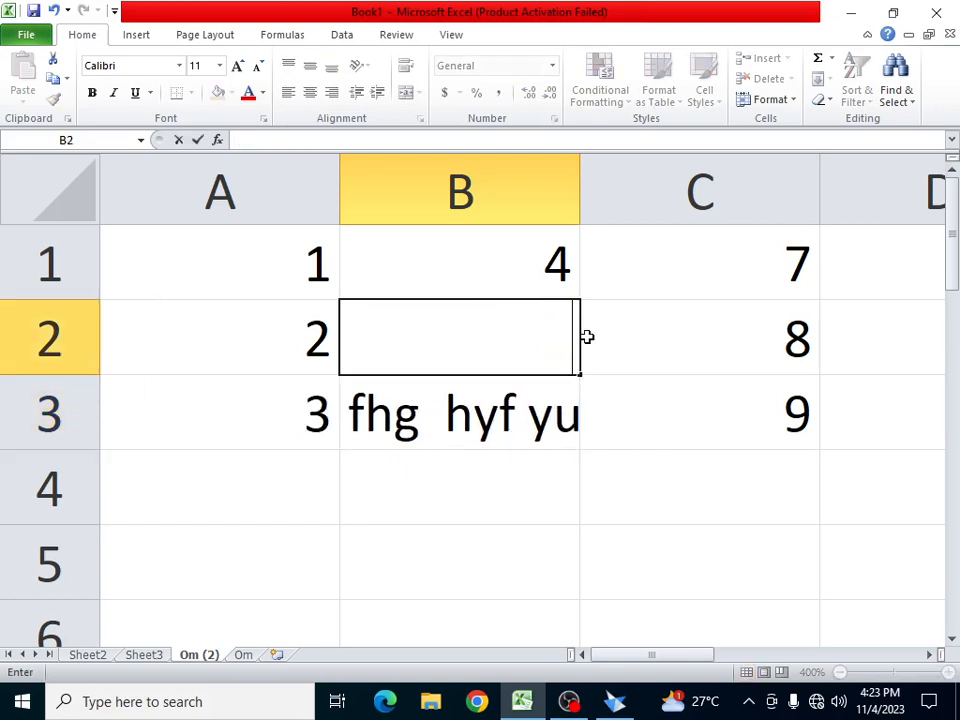
click(686, 339)
- Open Format Cells for C2 and cancel without changes
click(797, 102)
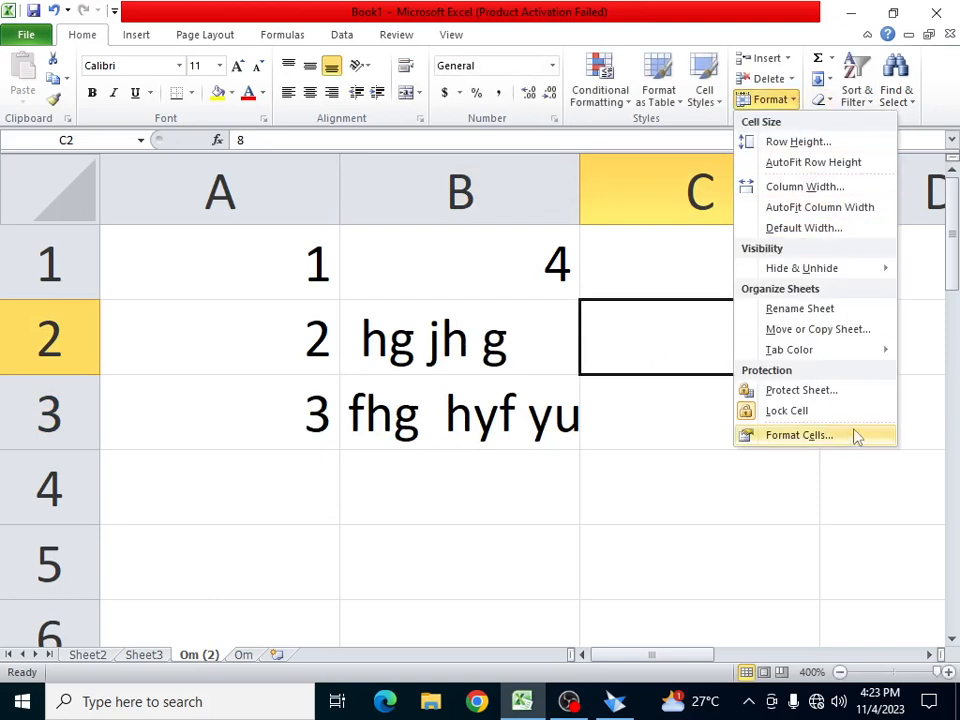
key(Escape)
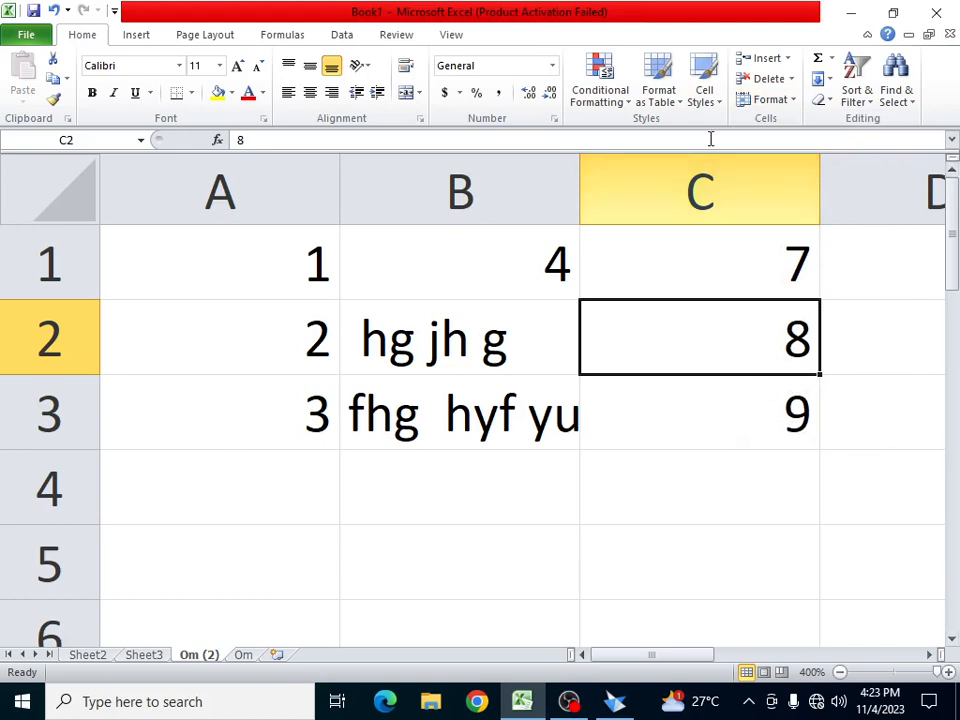
click(796, 100)
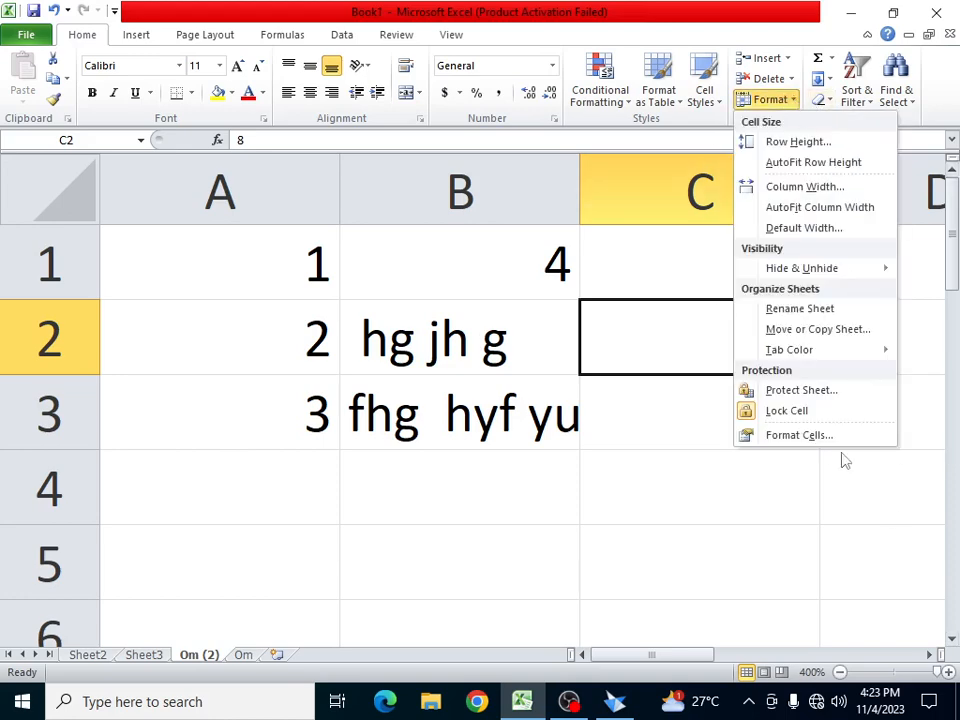
click(812, 436)
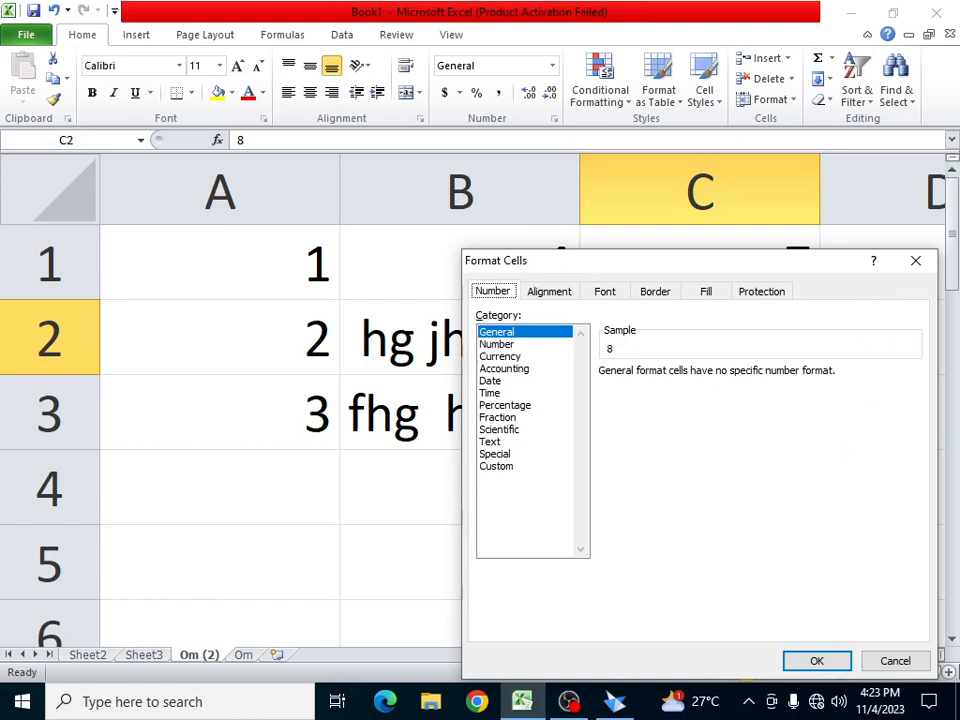
click(895, 661)
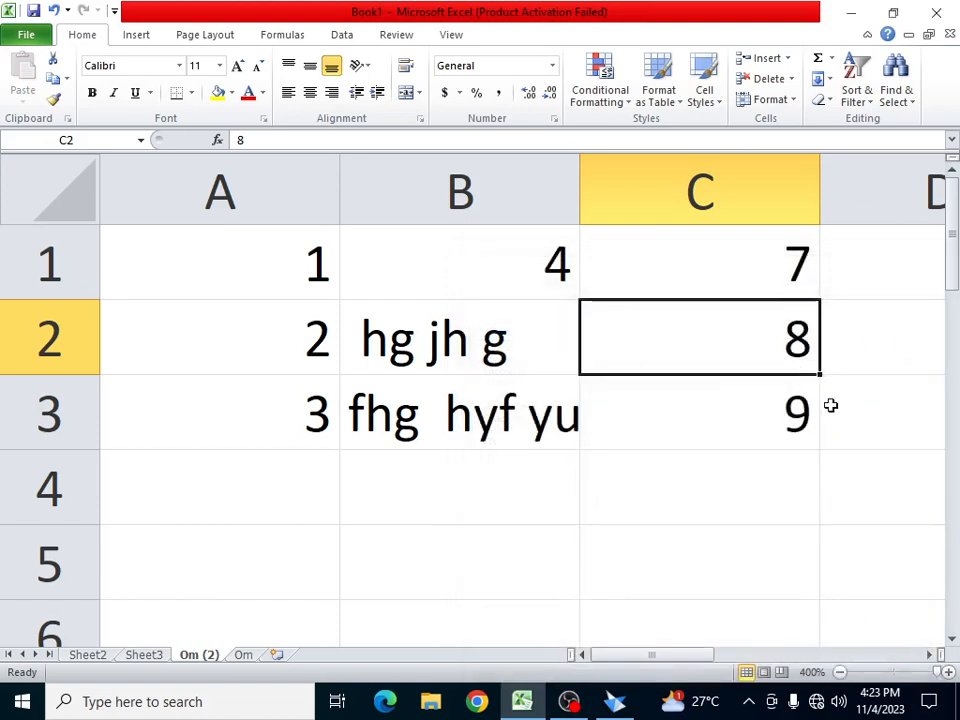